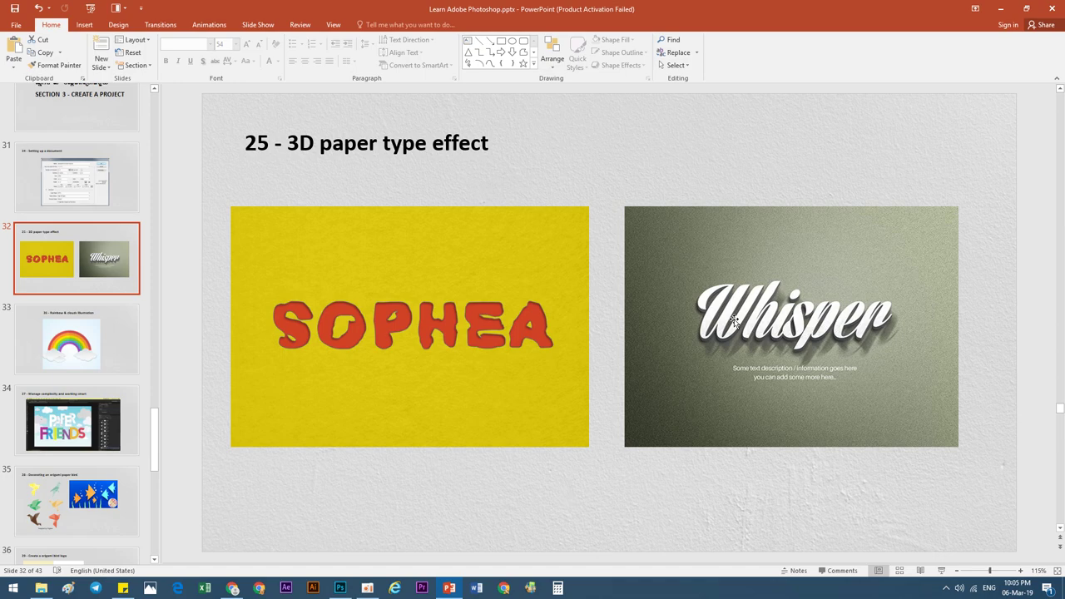
# Create a new A4 landscape print document, 297 × 210 mm at 300 ppi
pyautogui.click(530, 319)
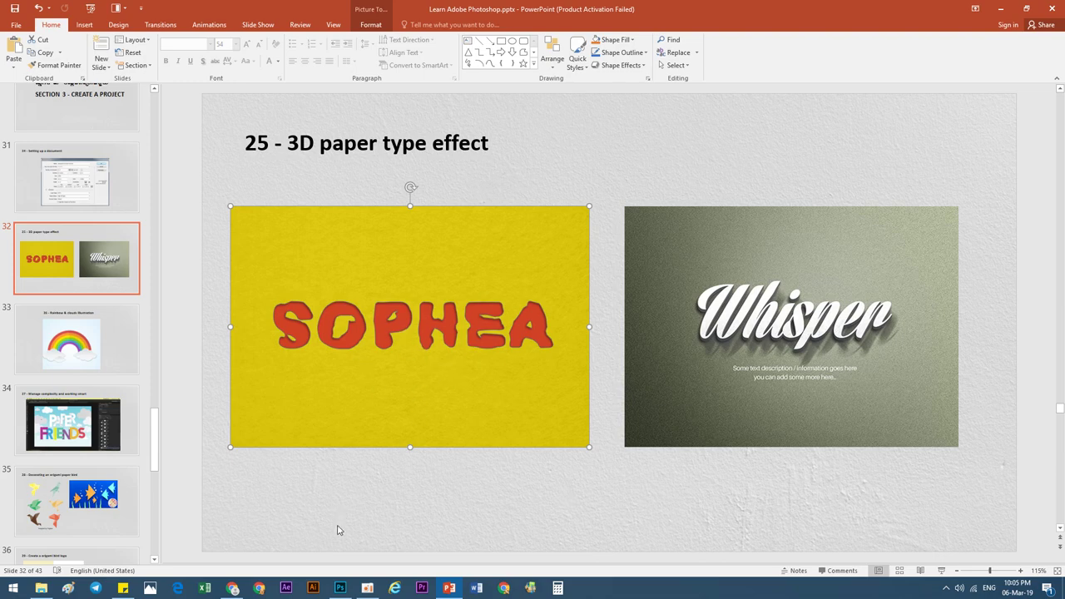
pyautogui.click(340, 587)
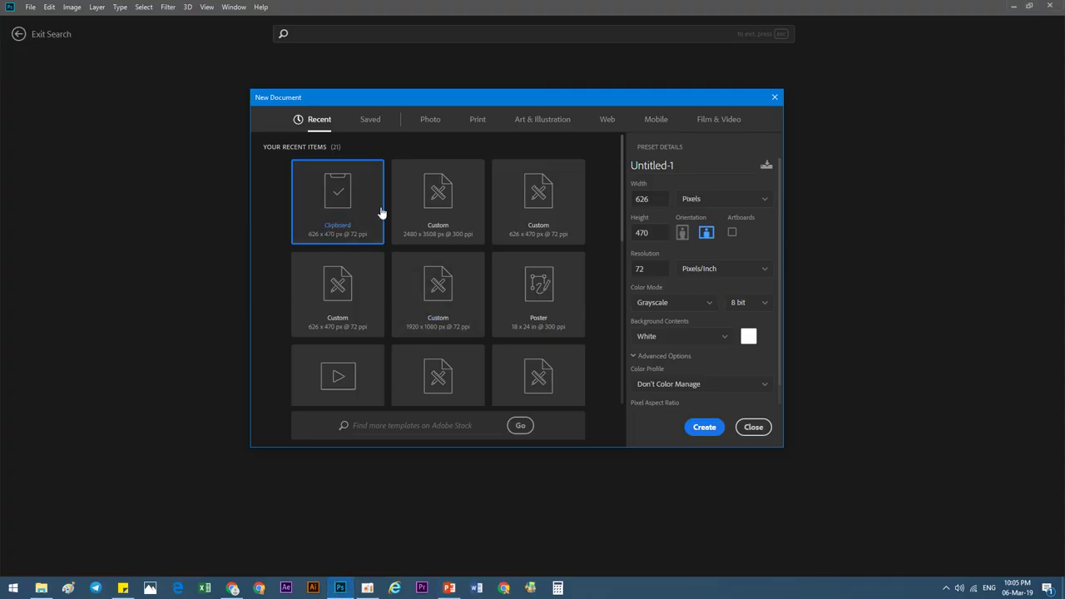
pyautogui.click(476, 120)
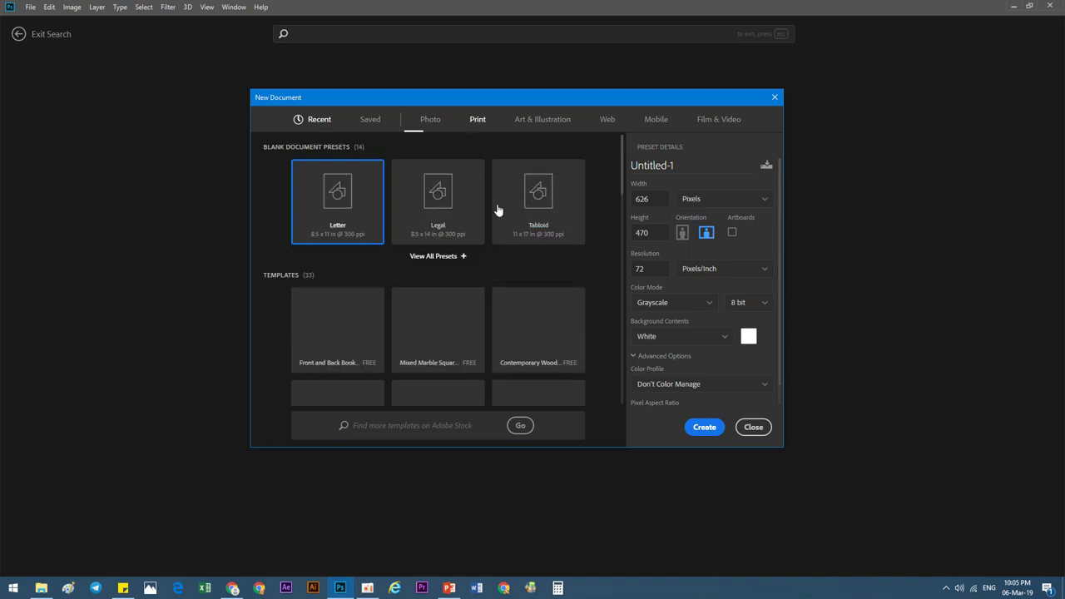
pyautogui.click(438, 256)
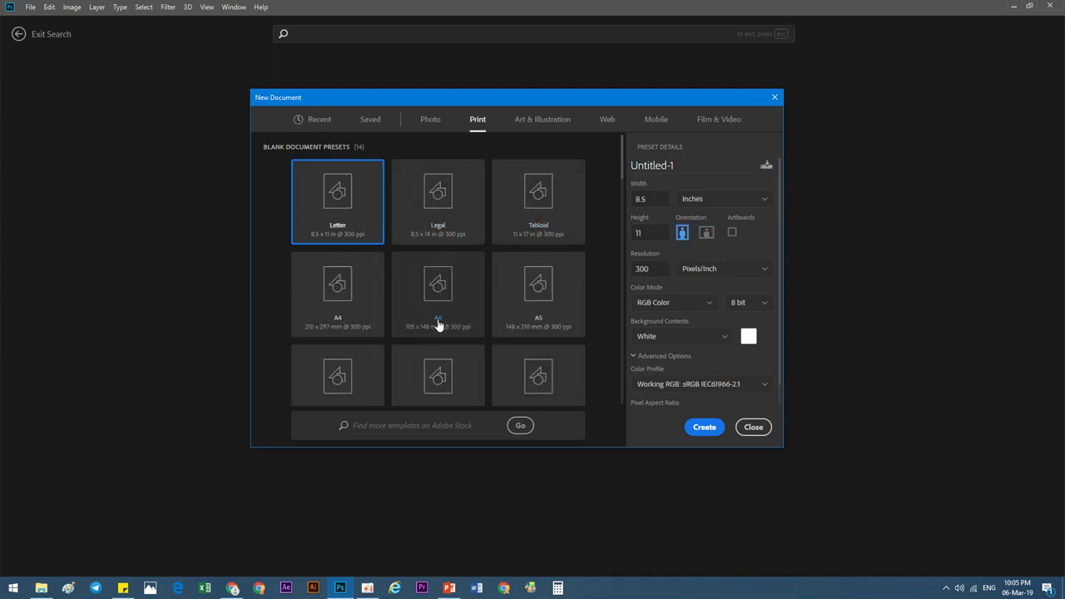
pyautogui.click(339, 305)
pyautogui.click(706, 233)
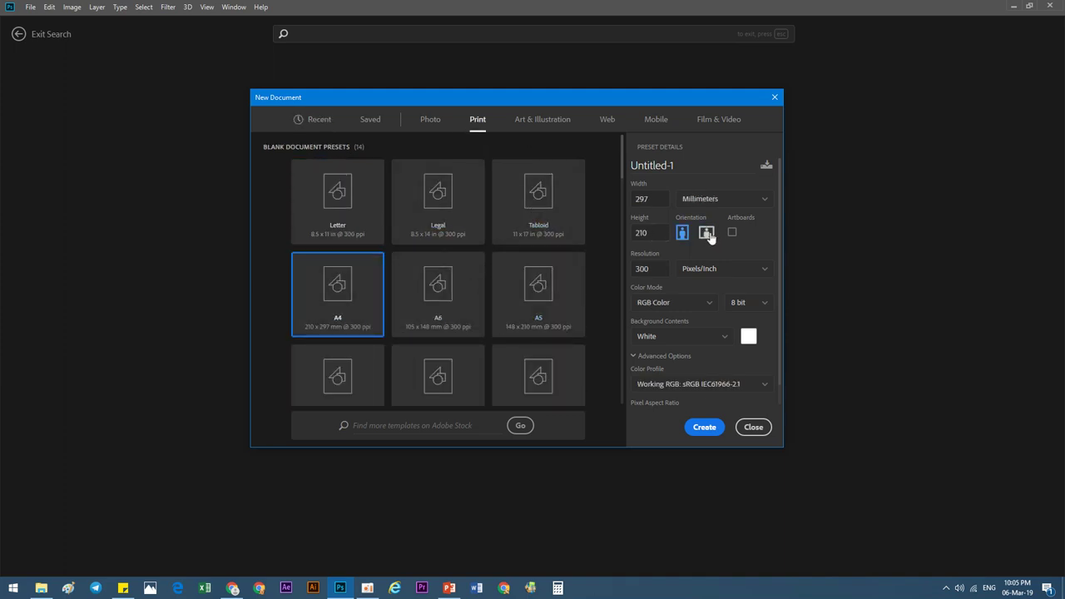
pyautogui.click(704, 426)
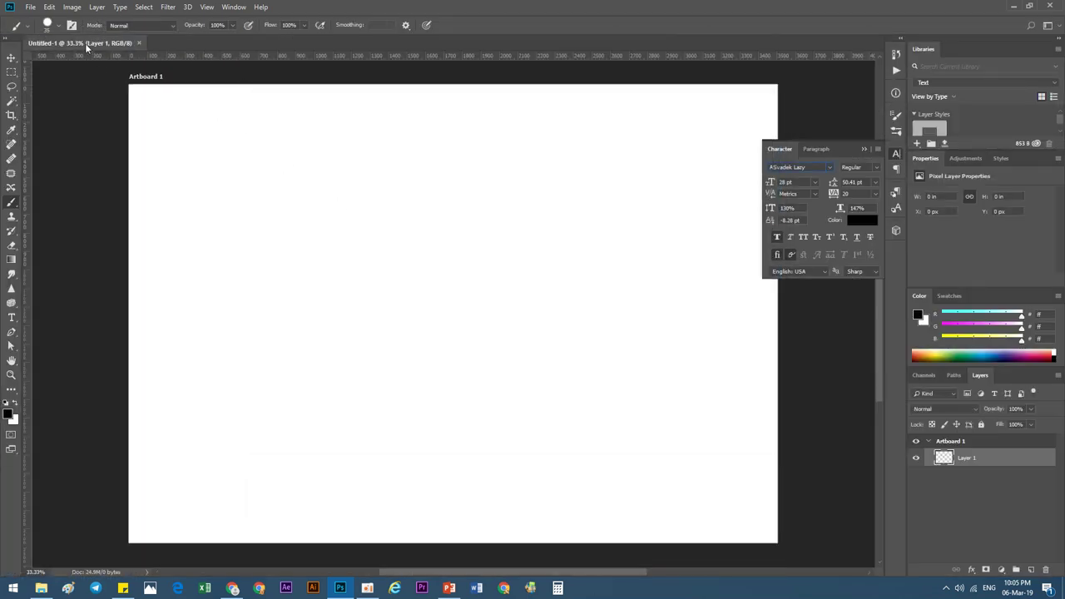
# Lower the document resolution to 100 ppi (1169 × 827 px) in Image Size
pyautogui.click(71, 6)
pyautogui.click(109, 92)
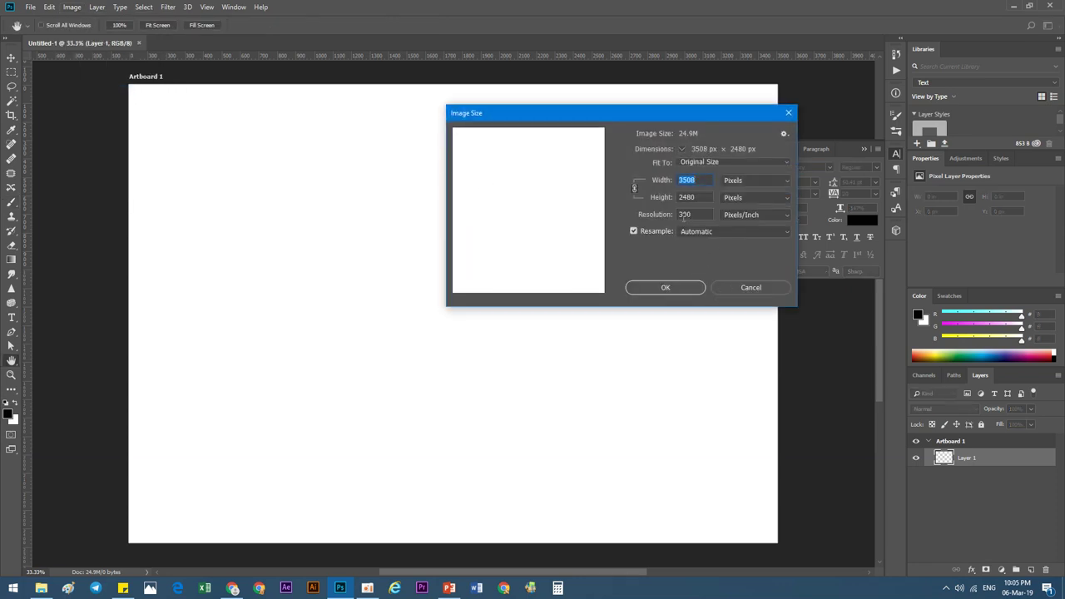
pyautogui.doubleClick(685, 214)
pyautogui.write('100')
pyautogui.press('Return')
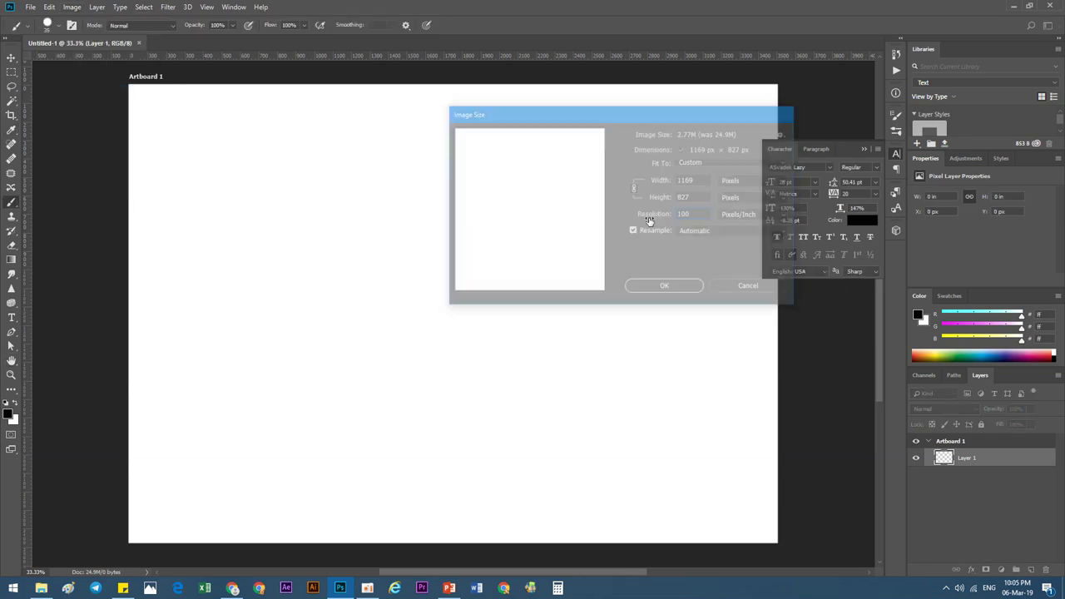
pyautogui.scroll(3, 320, 236)
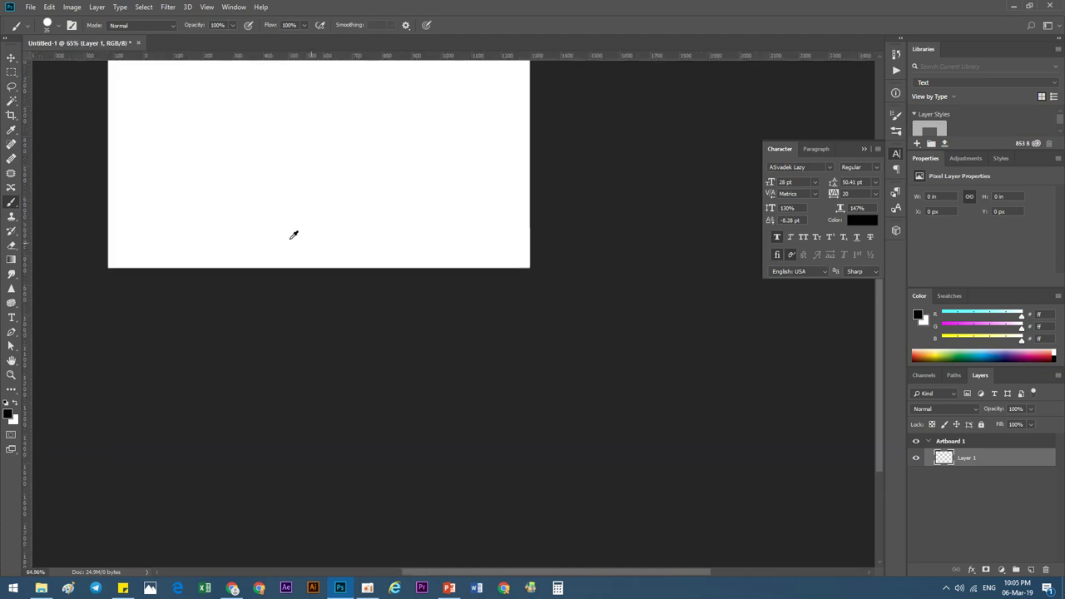
pyautogui.click(11, 62)
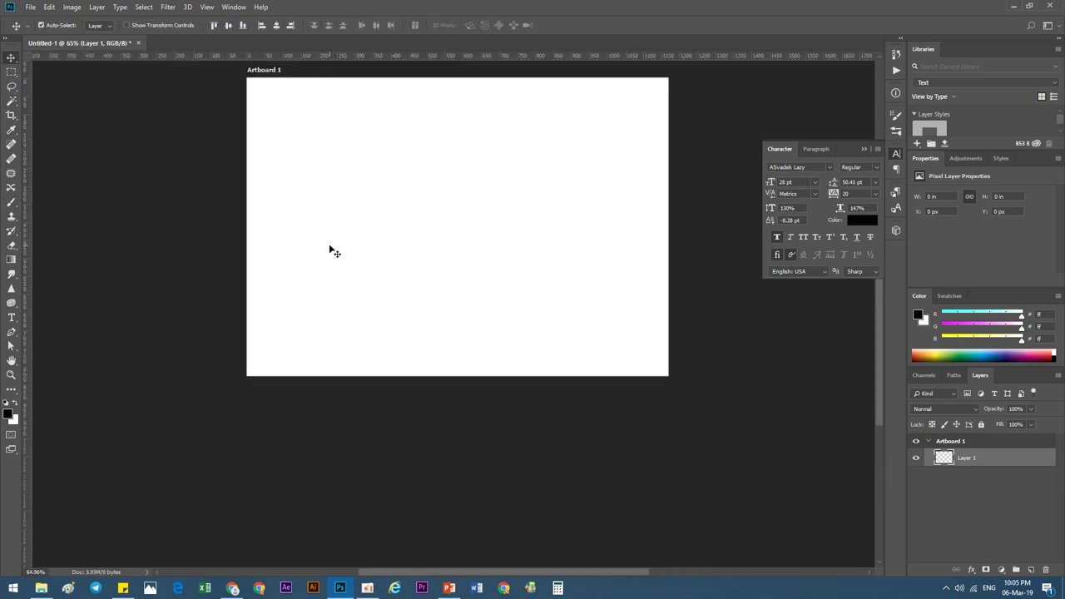
pyautogui.scroll(-1, 333, 249)
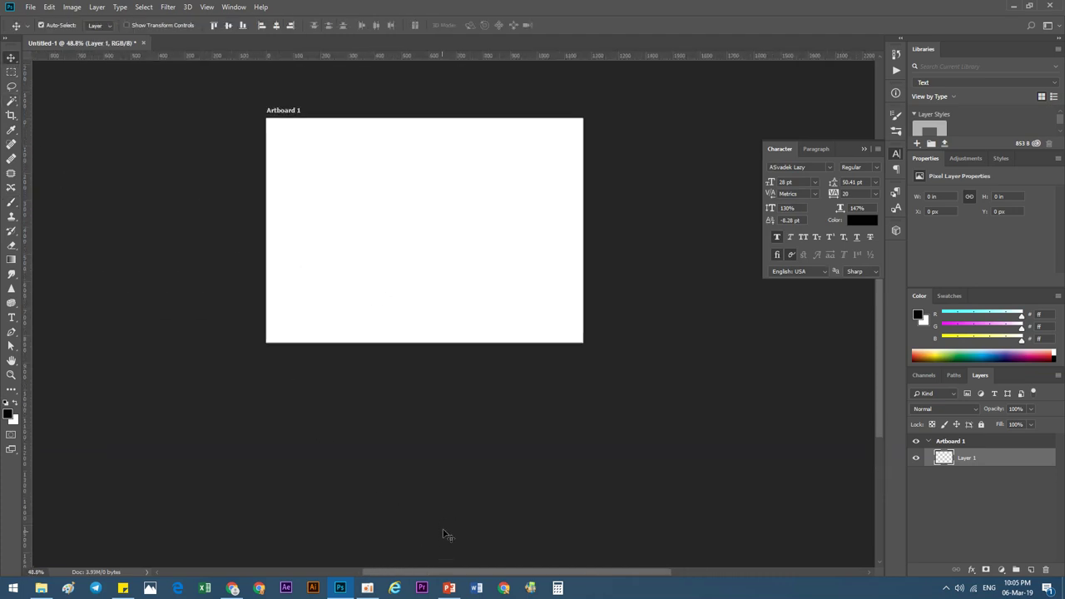
# Copy the SOPHEA picture from the PowerPoint slide
pyautogui.click(450, 588)
pyautogui.rightClick(416, 344)
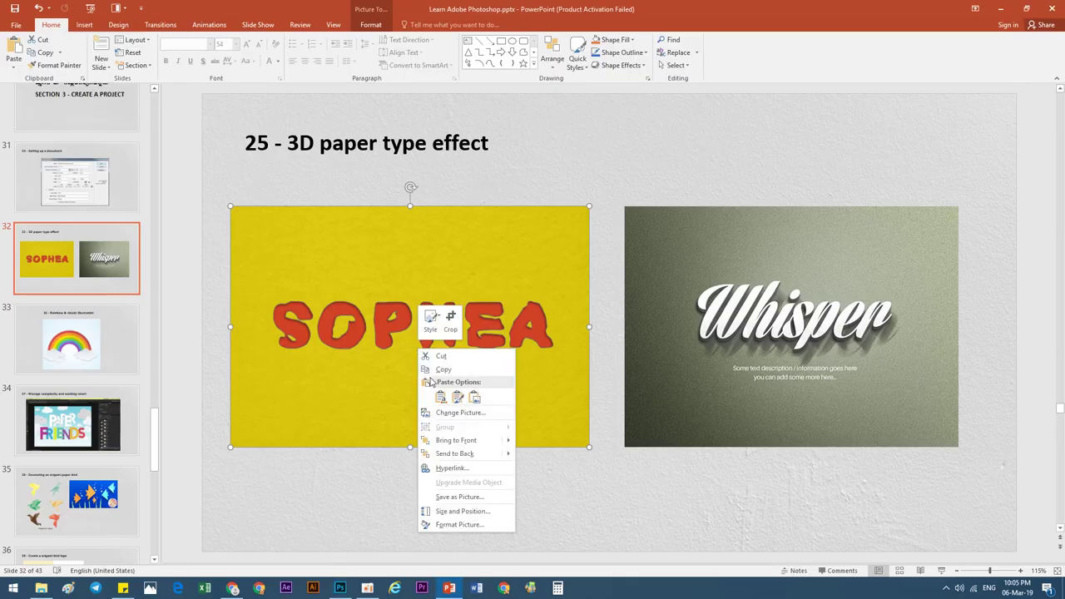
pyautogui.click(436, 370)
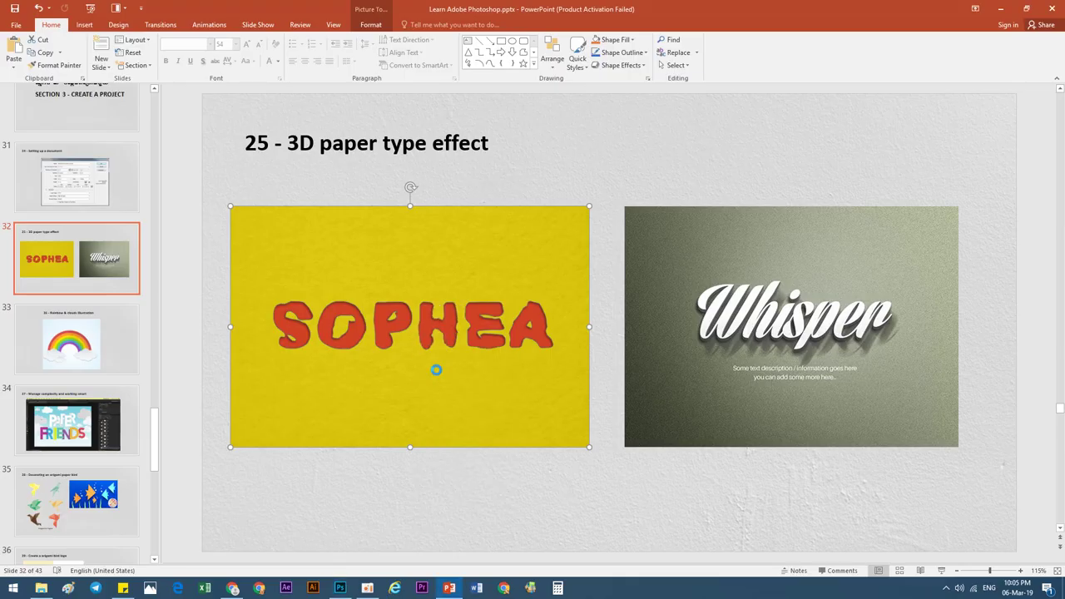
# Paste the SOPHEA picture onto the artboard, position it, and add a new empty layer
pyautogui.click(339, 588)
pyautogui.hotkey('ctrl', 'v')
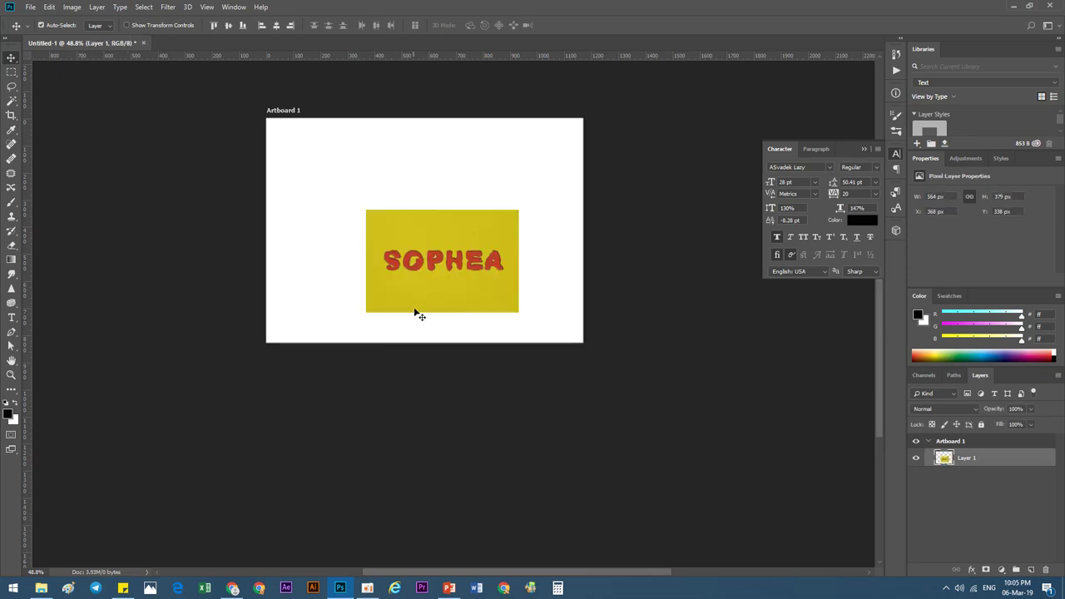
pyautogui.scroll(3, 425, 299)
pyautogui.moveTo(435, 287); pyautogui.dragTo(396, 252)
pyautogui.scroll(-1, 391, 253)
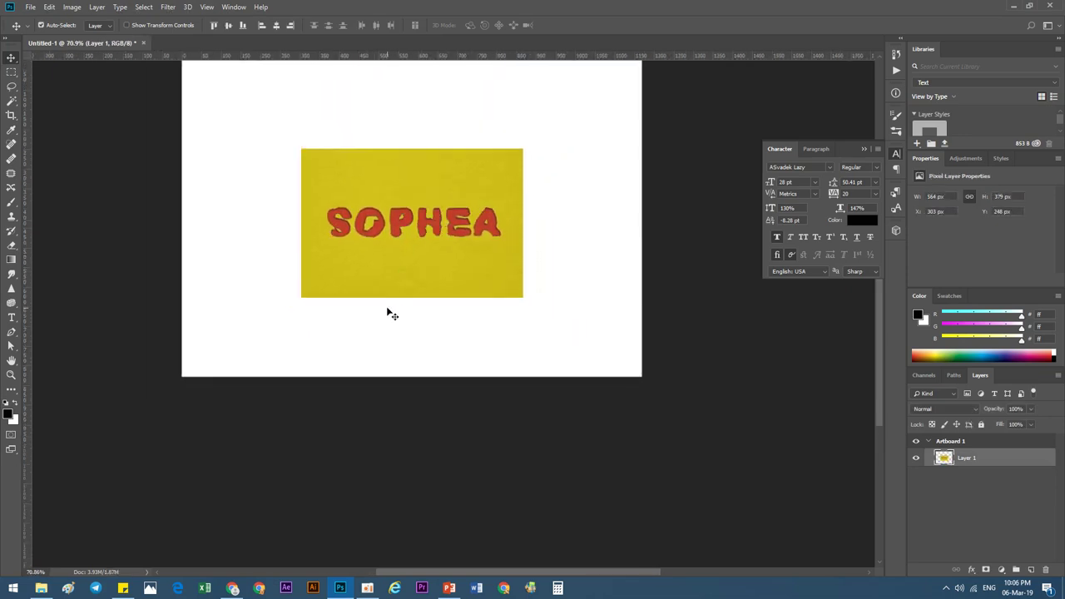
pyautogui.scroll(-1, 411, 252)
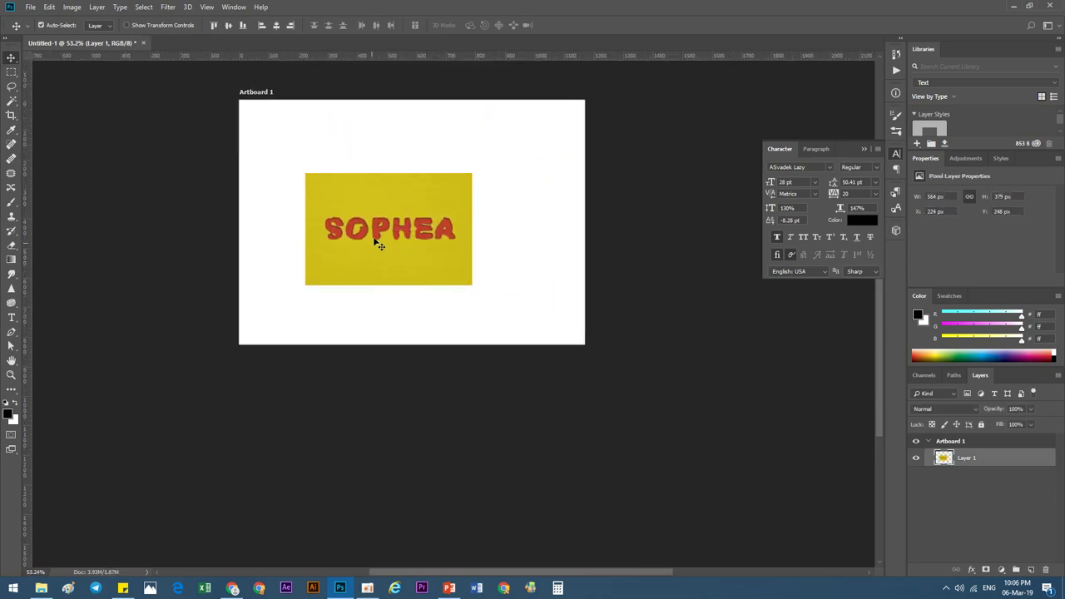
pyautogui.scroll(1, 383, 248)
pyautogui.moveTo(361, 216); pyautogui.dragTo(371, 269)
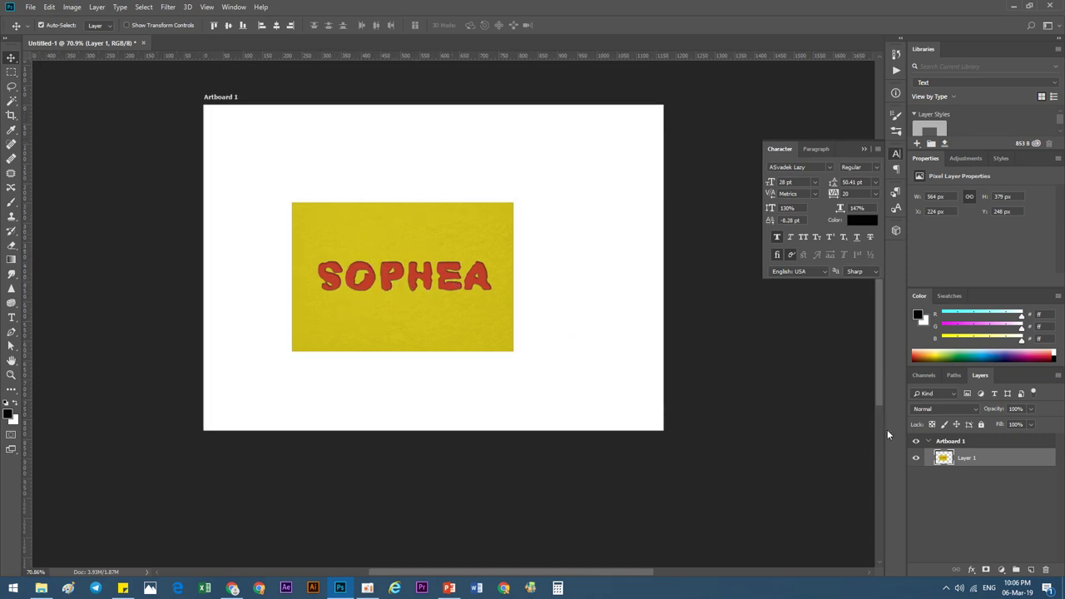
pyautogui.click(1031, 569)
# Move the new layer under SOPHEA and fill it with yellow sampled from the picture
pyautogui.moveTo(970, 459); pyautogui.dragTo(921, 471)
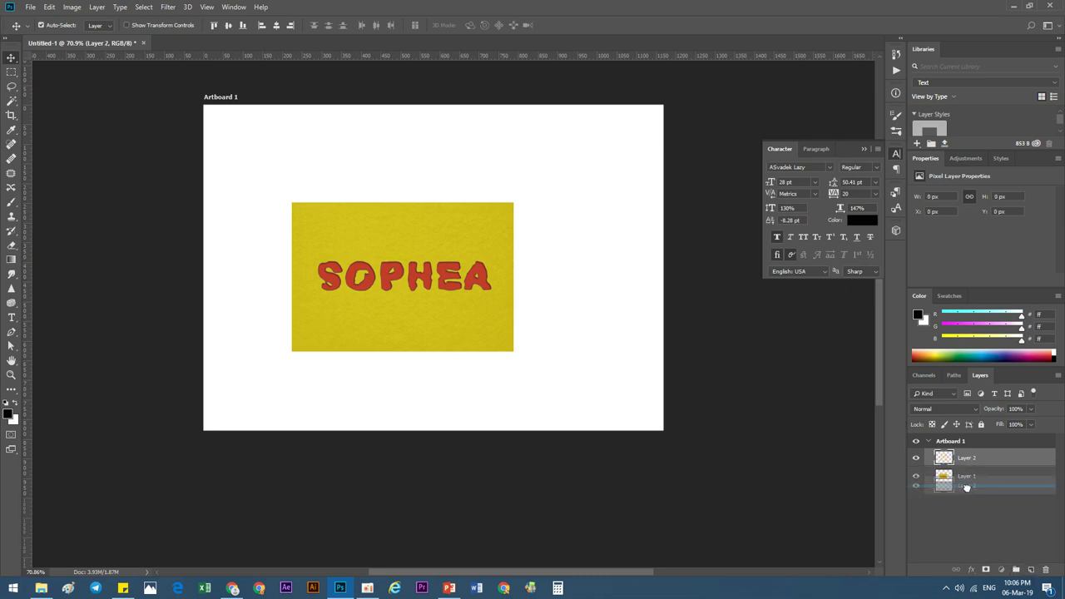
pyautogui.press('i')
pyautogui.click(483, 328)
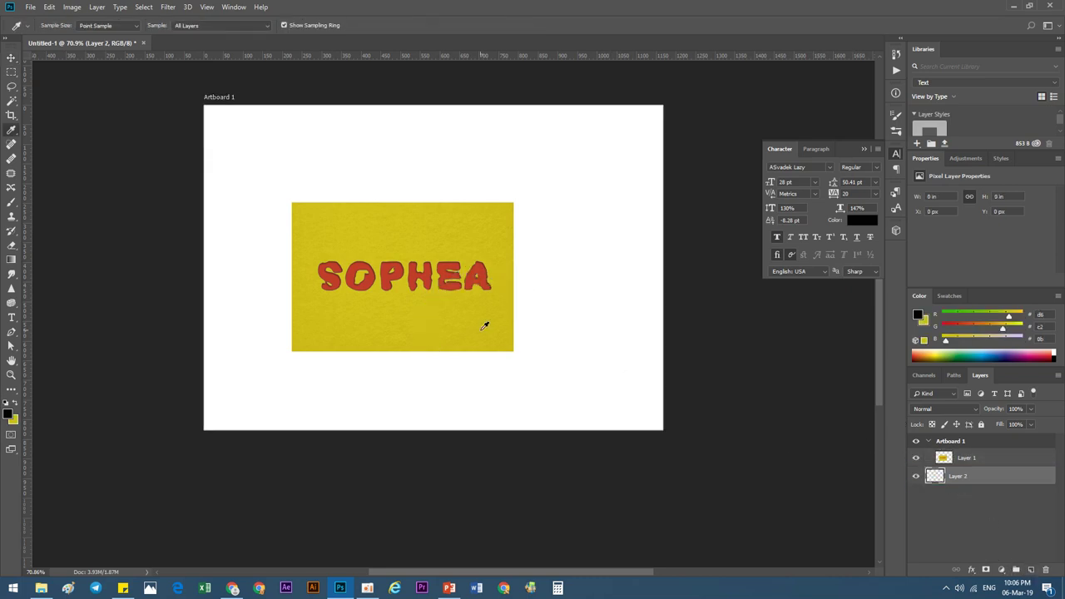
pyautogui.hotkey('ctrl', ']')
pyautogui.hotkey('alt', 'BackSpace')
pyautogui.hotkey('ctrl', 'alt', 'z')
pyautogui.hotkey('ctrl', 'alt', 'z')
pyautogui.click(15, 403)
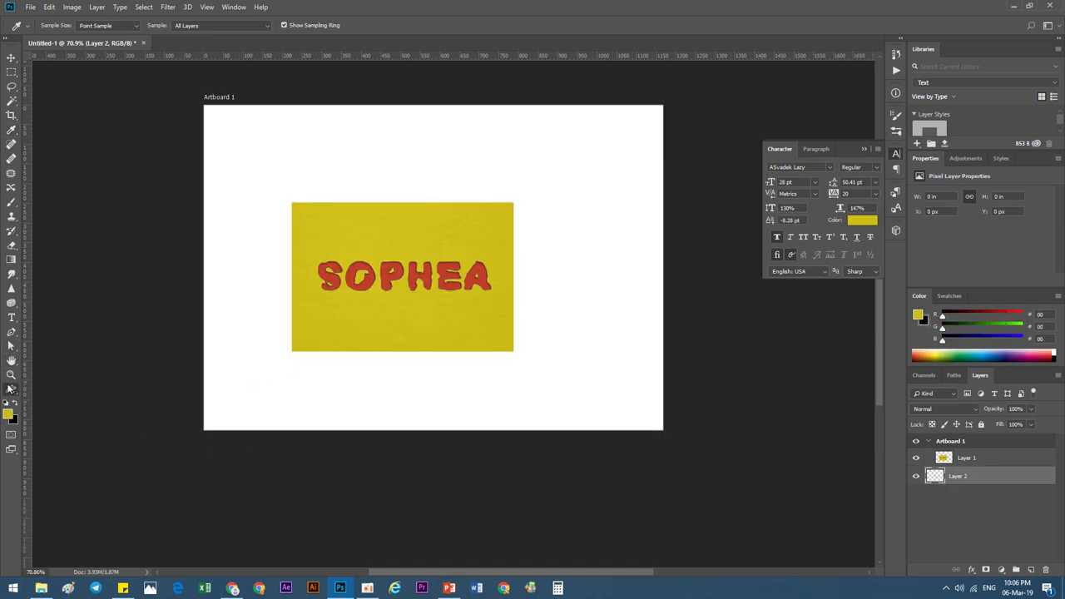
pyautogui.click(11, 388)
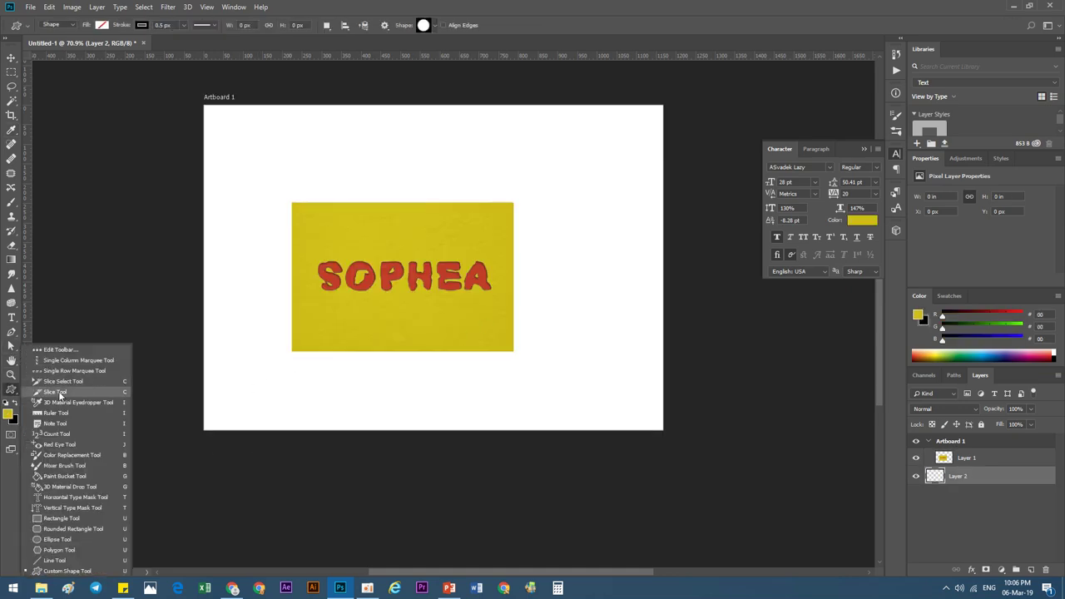
pyautogui.click(65, 475)
pyautogui.hotkey('ctrl', ']')
pyautogui.click(379, 396)
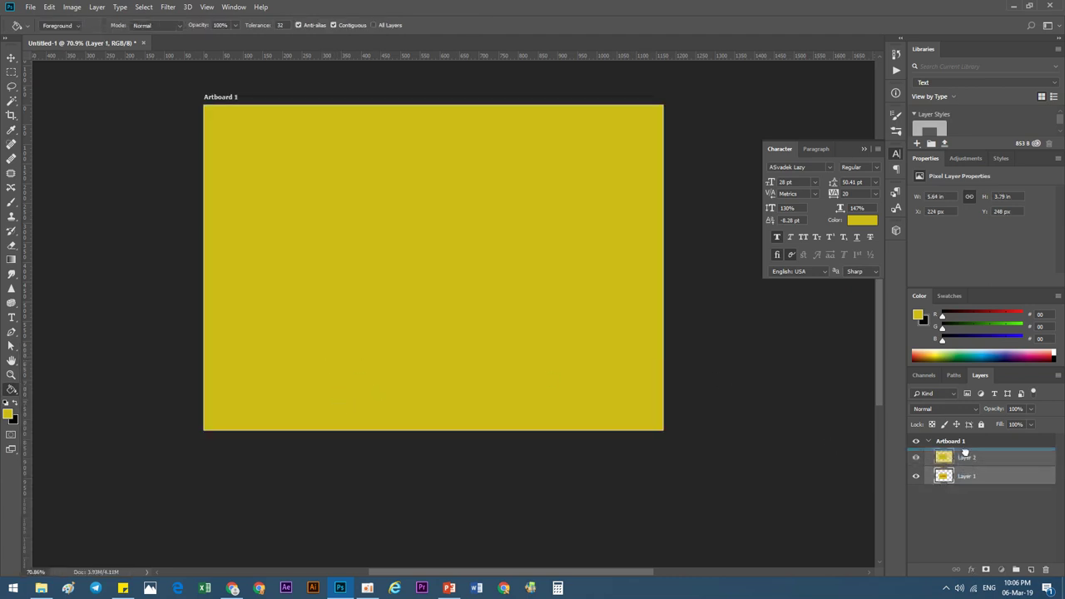
# Keep the SOPHEA layer above the fill, rename the fill layer BG, and lock it
pyautogui.moveTo(978, 475); pyautogui.dragTo(969, 453)
pyautogui.doubleClick(967, 475)
pyautogui.write('BG')
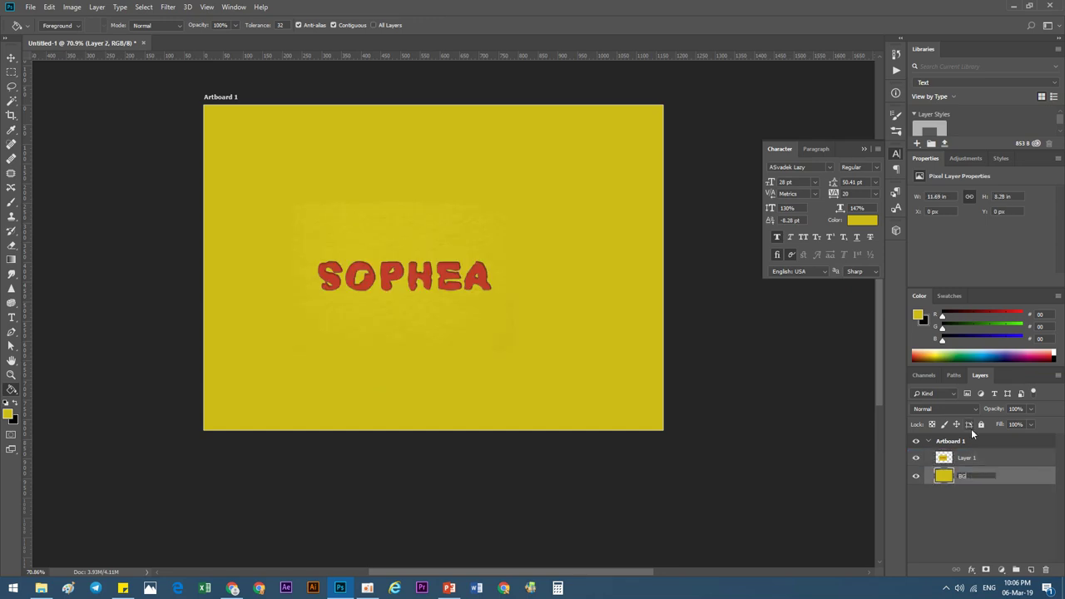
pyautogui.click(981, 425)
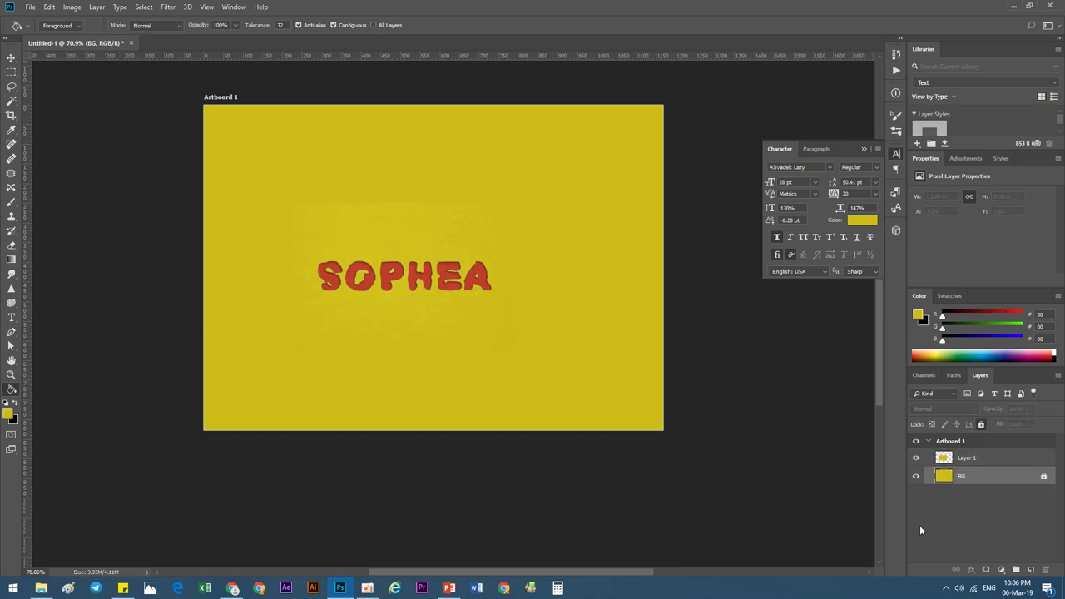
pyautogui.click(12, 57)
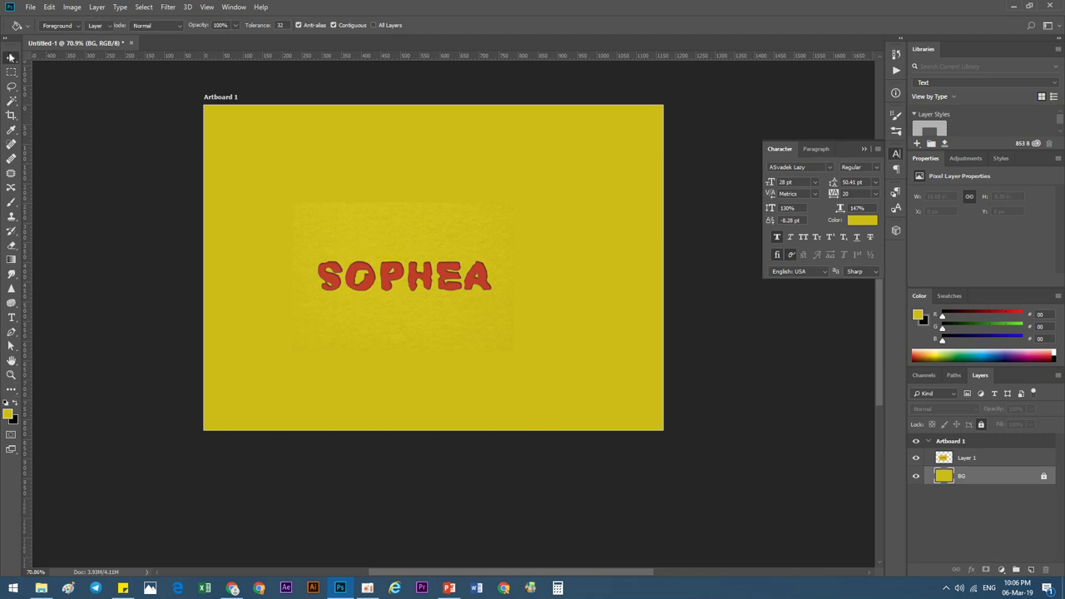
pyautogui.click(420, 262)
pyautogui.scroll(3, 424, 267)
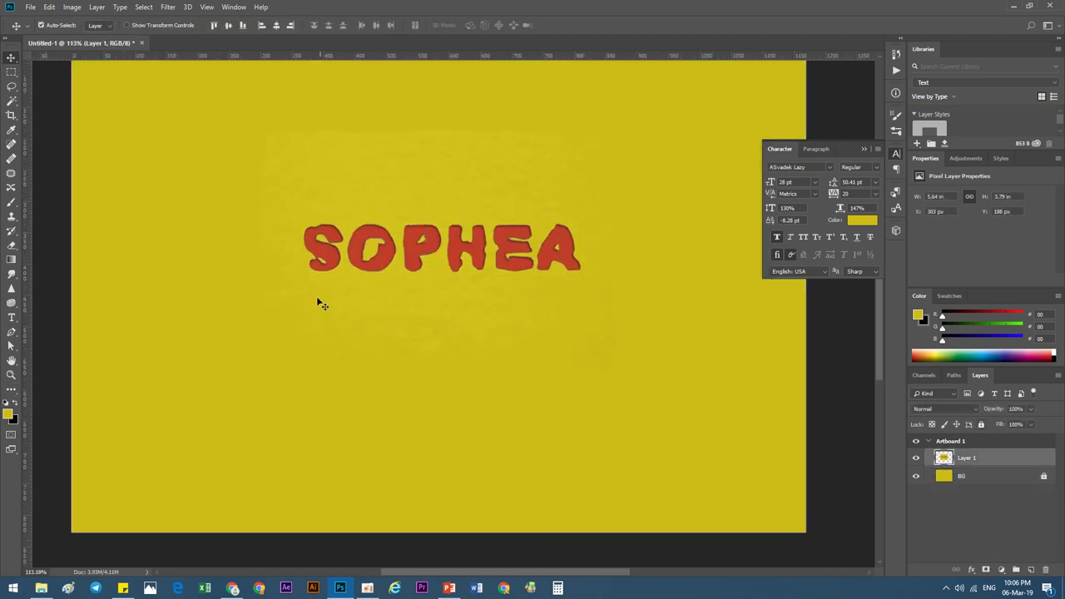
# Copy the paper texture image from the Chrome image search results
pyautogui.click(232, 588)
pyautogui.scroll(5, 333, 214)
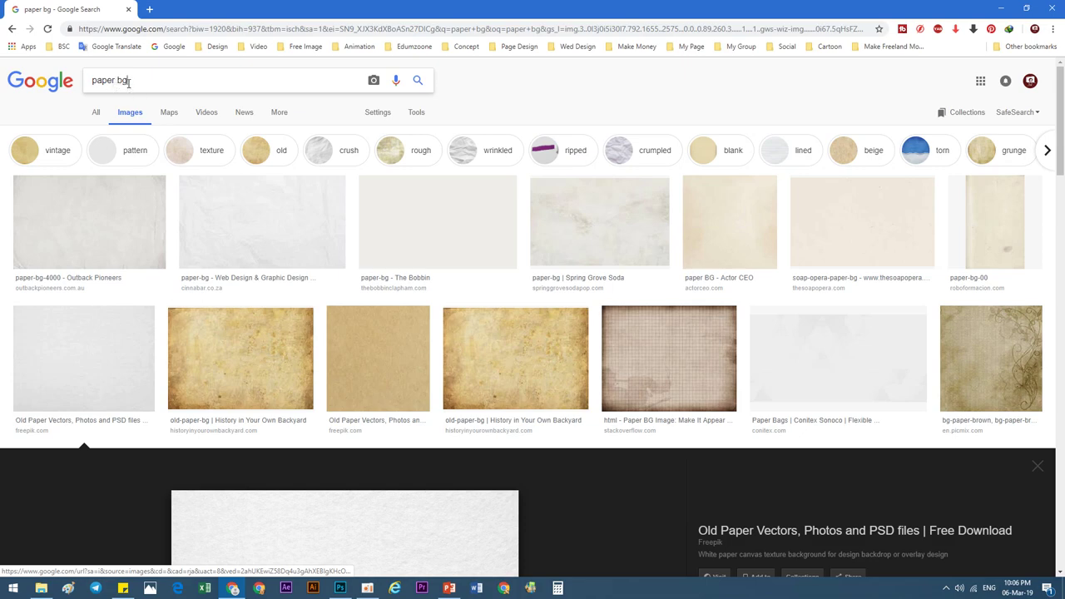
pyautogui.scroll(-5, 375, 327)
pyautogui.scroll(-3, 372, 231)
pyautogui.rightClick(373, 231)
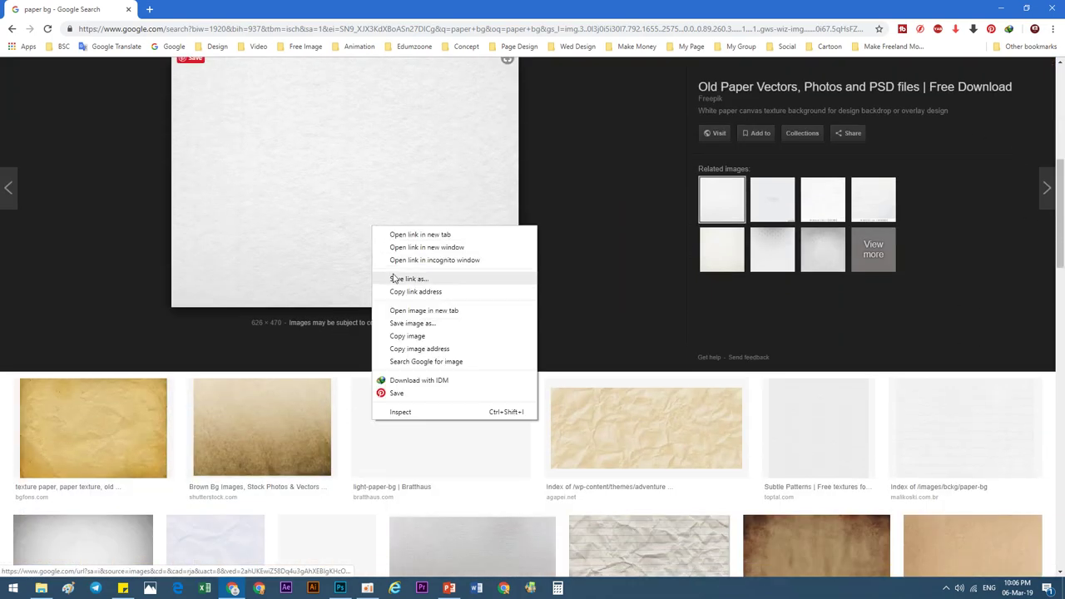
pyautogui.click(410, 336)
# Paste the paper image, scale it to cover the artboard, and place it beneath SOPHEA
pyautogui.click(343, 589)
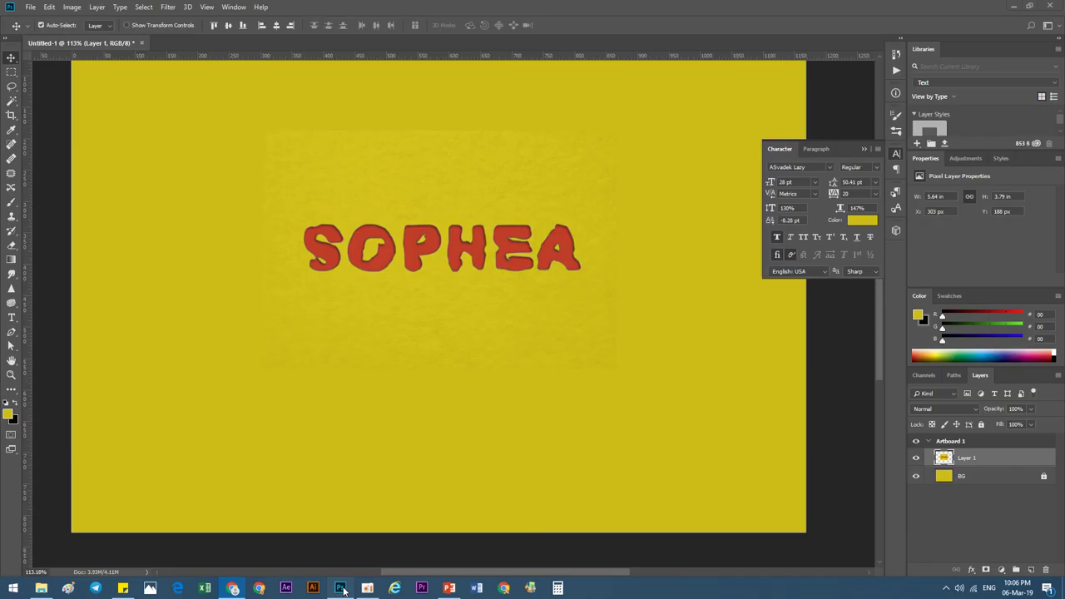
pyautogui.hotkey('ctrl', 'v')
pyautogui.hotkey('ctrl', '-')
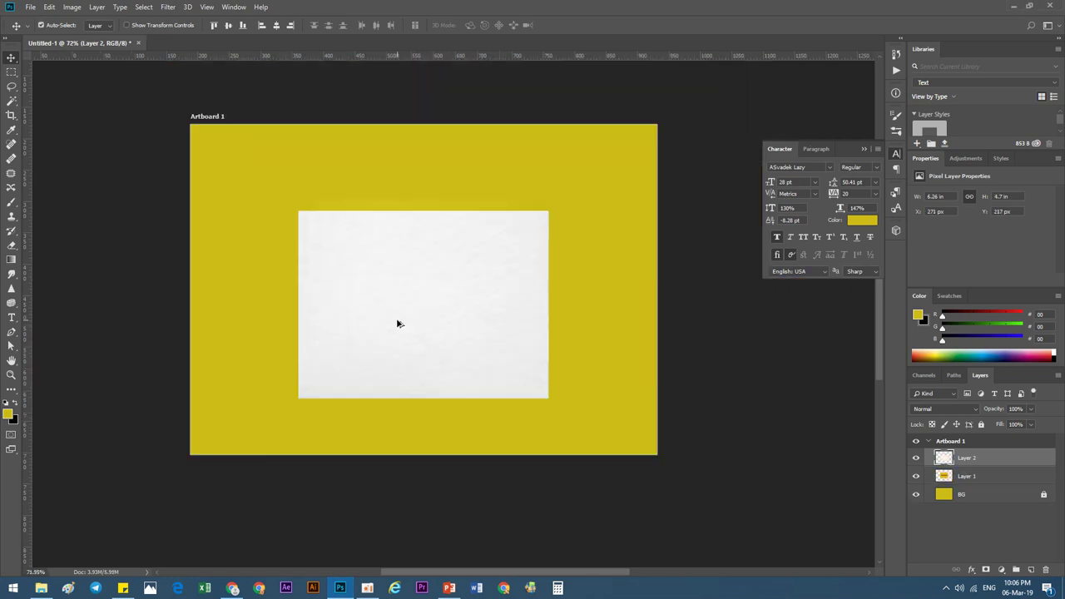
pyautogui.moveTo(397, 321)
pyautogui.mouseDown()
pyautogui.moveTo(349, 316)
pyautogui.moveTo(305, 265)
pyautogui.mouseUp()
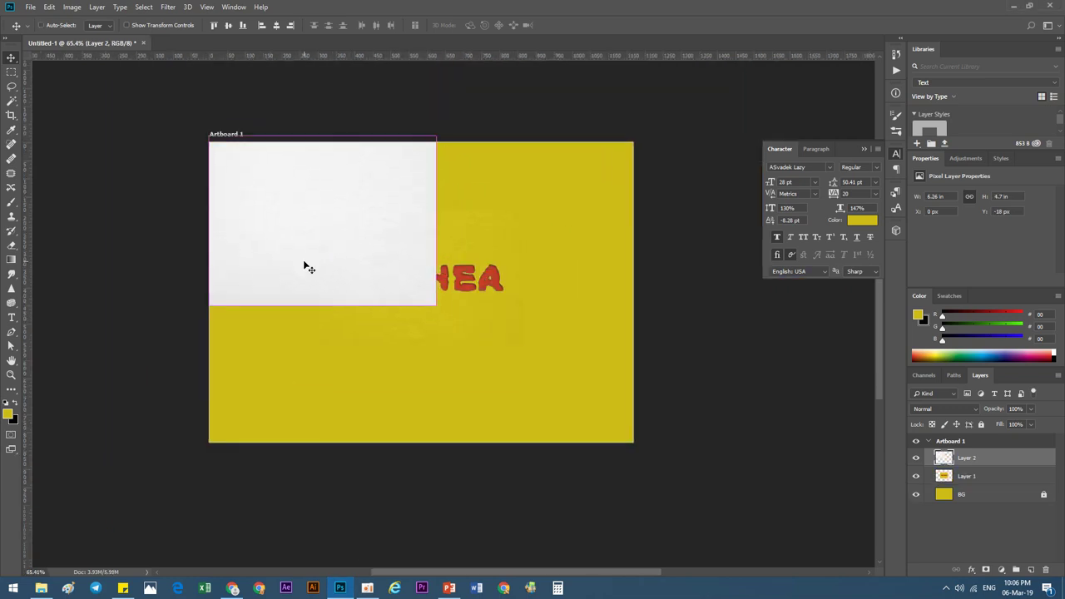
pyautogui.hotkey('ctrl', 't')
pyautogui.moveTo(436, 305); pyautogui.dragTo(677, 404)
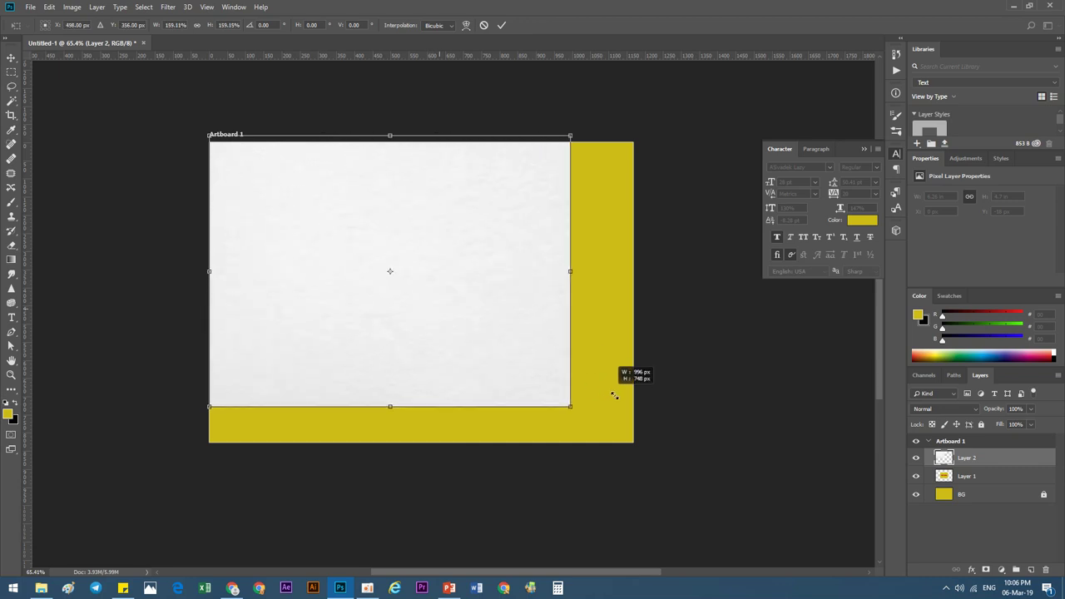
pyautogui.press('Return')
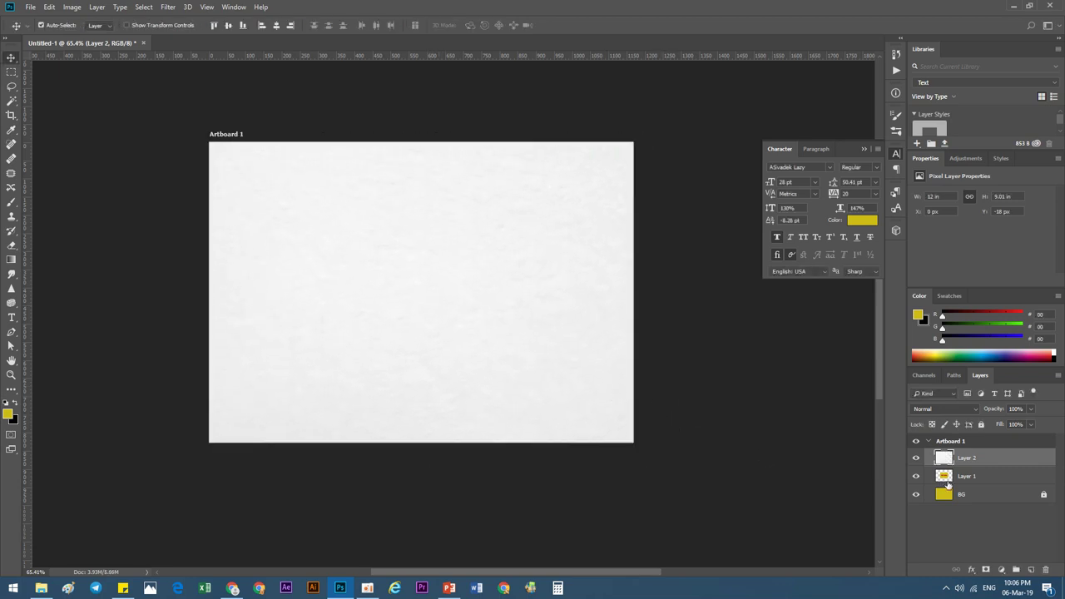
pyautogui.moveTo(965, 464); pyautogui.dragTo(954, 471)
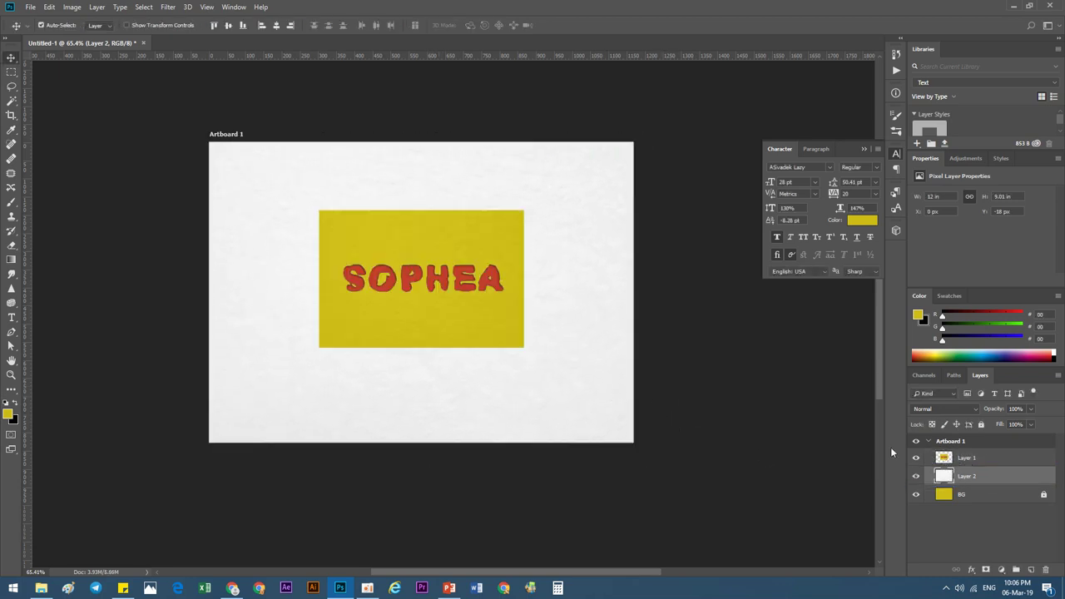
pyautogui.moveTo(424, 283); pyautogui.dragTo(505, 245)
# Set the paper layer to Linear Burn, lock it, and nudge the SOPHEA card right
pyautogui.click(968, 473)
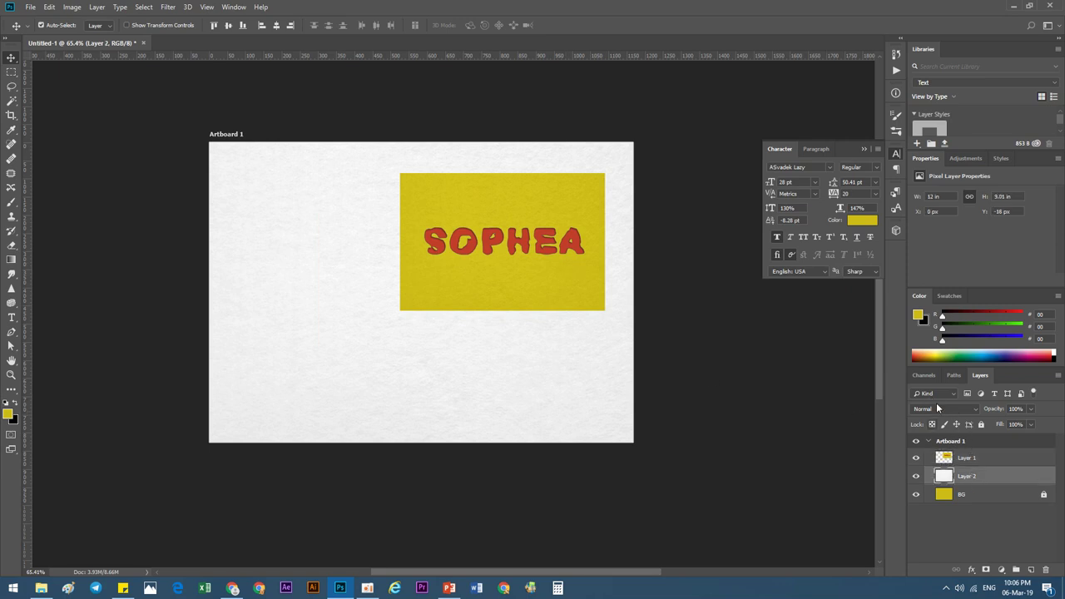
pyautogui.click(955, 409)
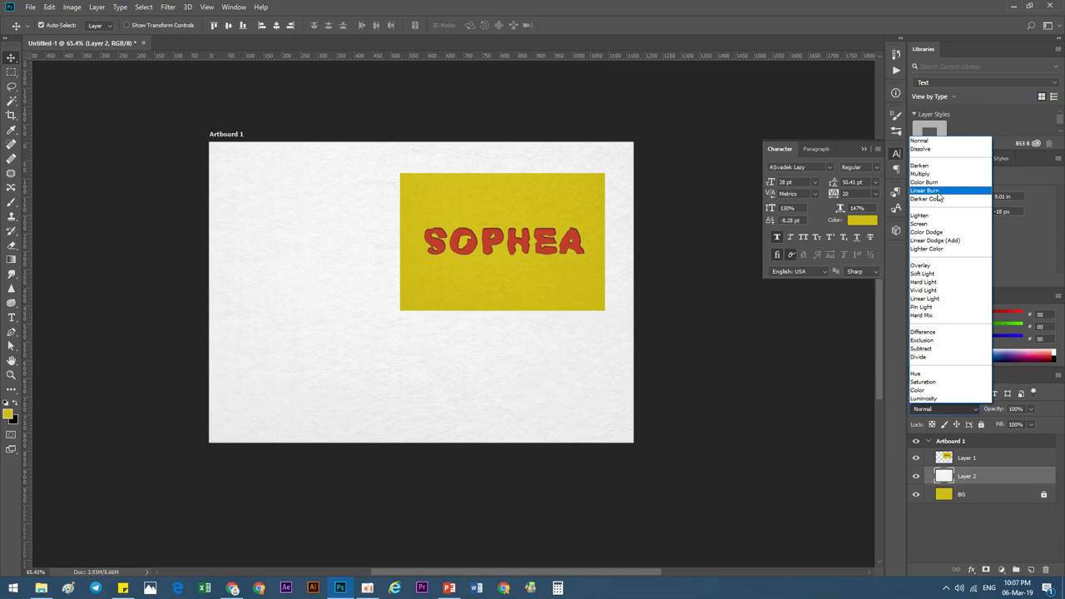
pyautogui.click(938, 194)
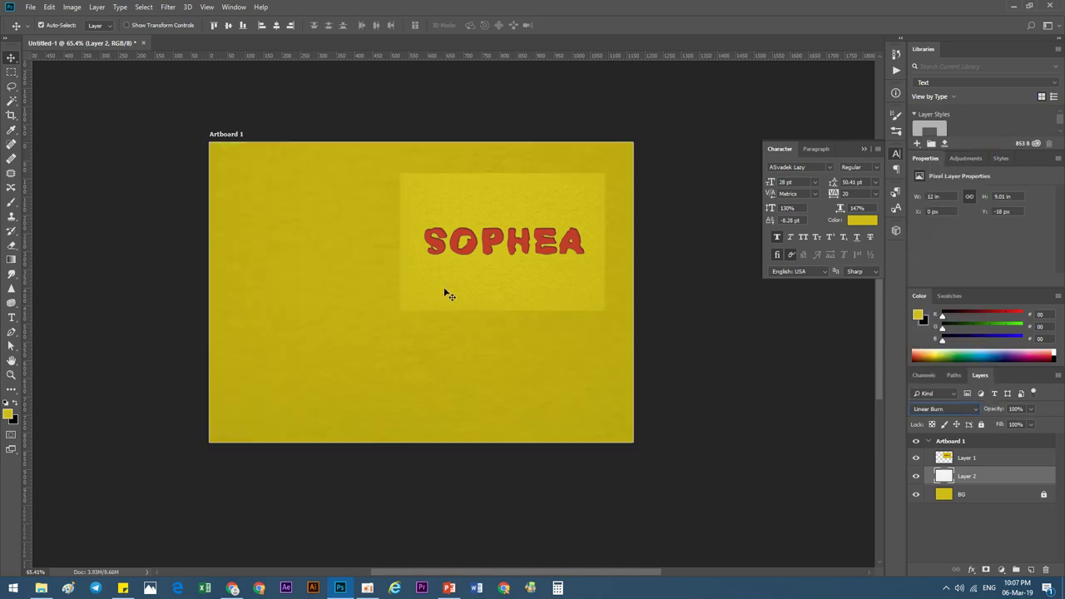
pyautogui.scroll(3, 469, 350)
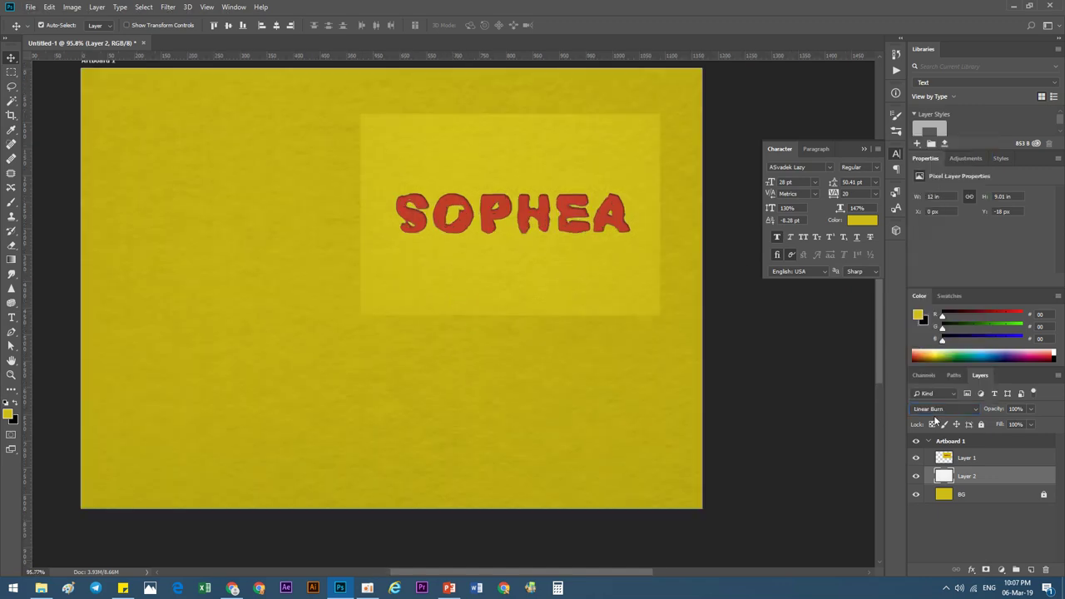
pyautogui.scroll(-2, 456, 319)
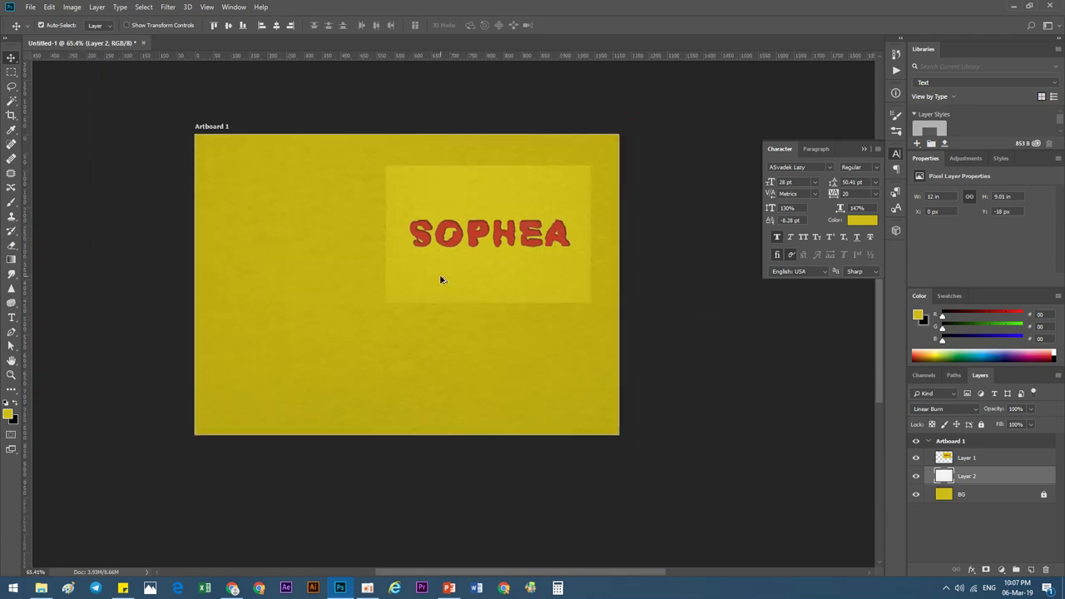
pyautogui.moveTo(440, 277); pyautogui.dragTo(494, 257)
pyautogui.scroll(2, 402, 275)
pyautogui.click(335, 363)
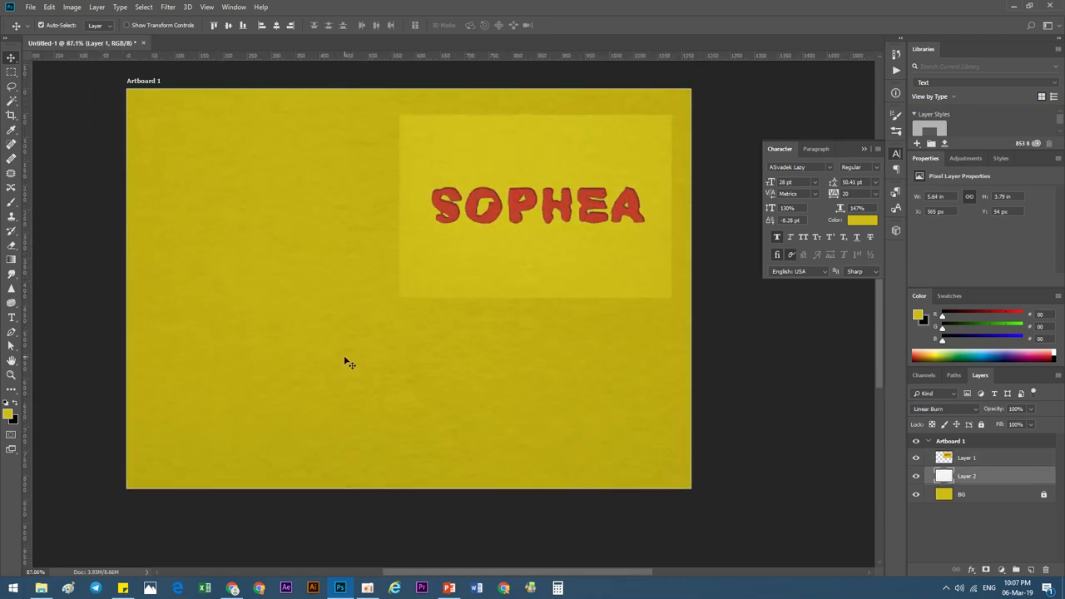
pyautogui.click(981, 425)
pyautogui.moveTo(470, 237); pyautogui.dragTo(494, 237)
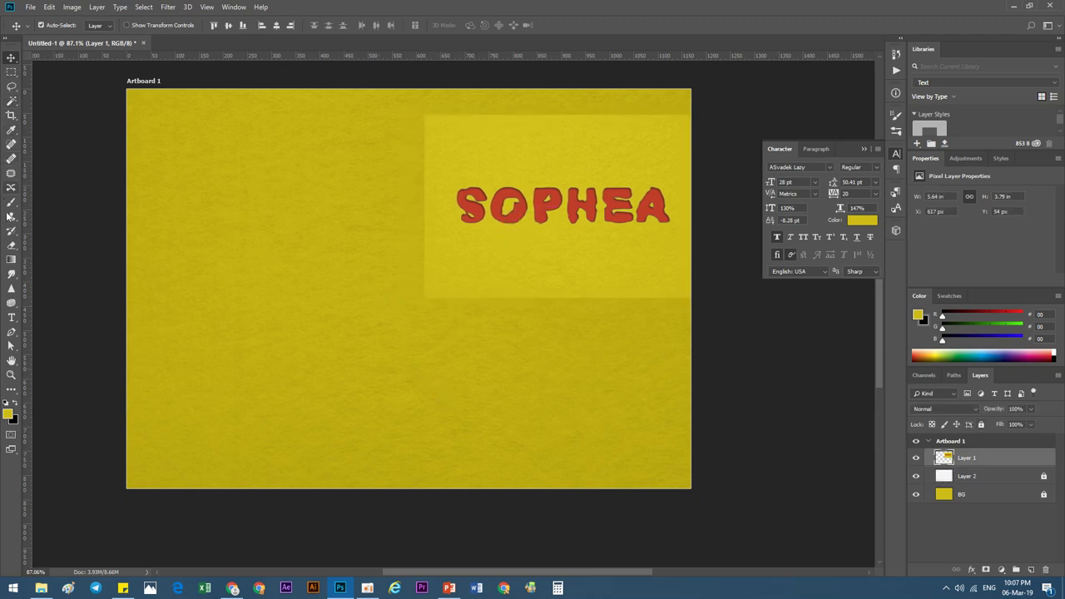
pyautogui.click(13, 319)
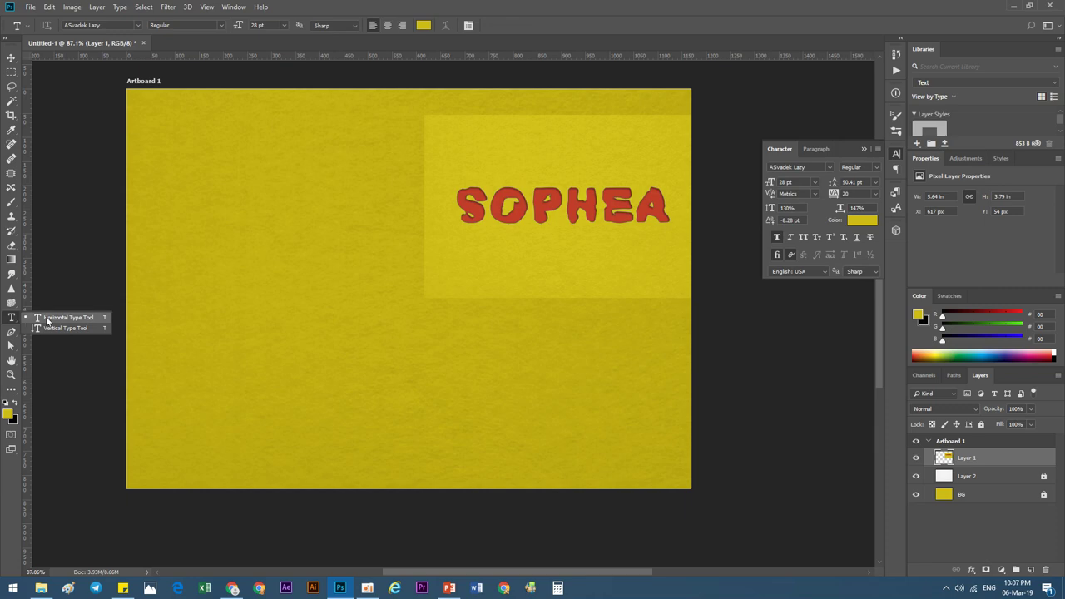
pyautogui.click(288, 321)
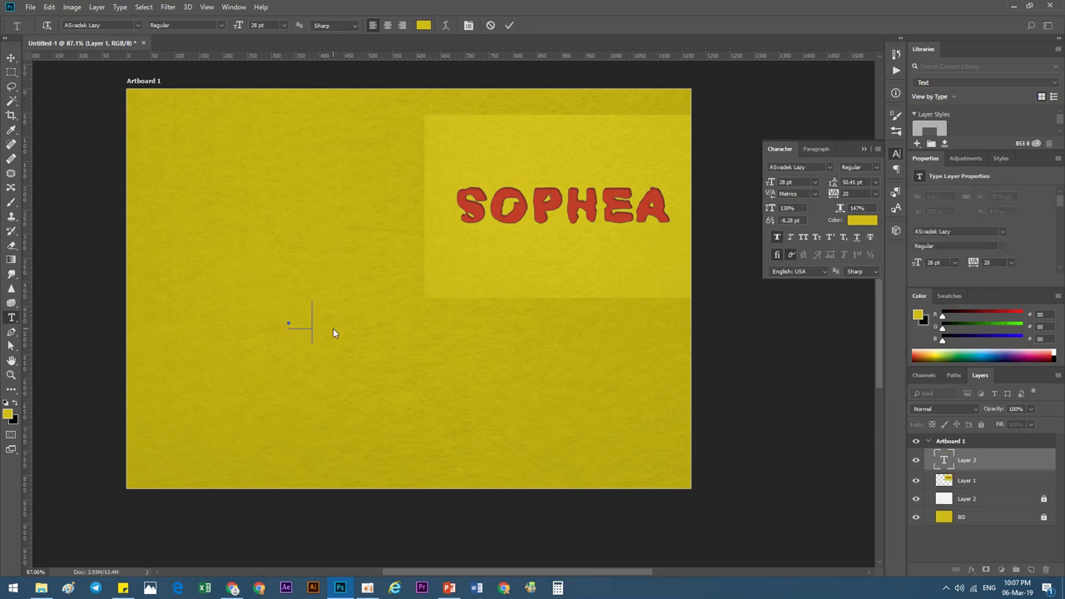
pyautogui.write('IN')
pyautogui.write('S')
pyautogui.write('OPHEA')
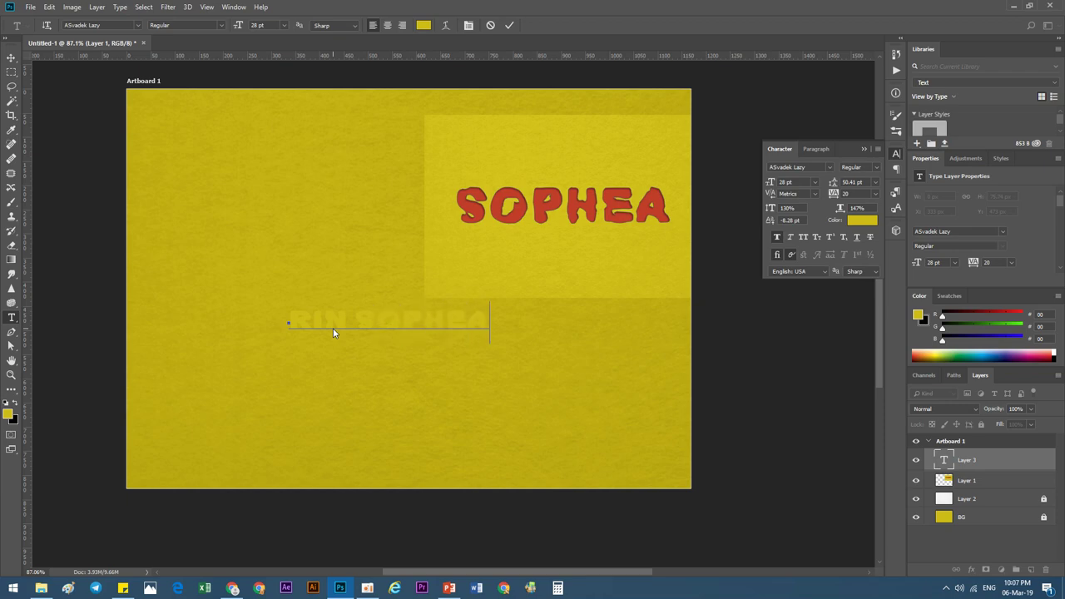
pyautogui.click(12, 57)
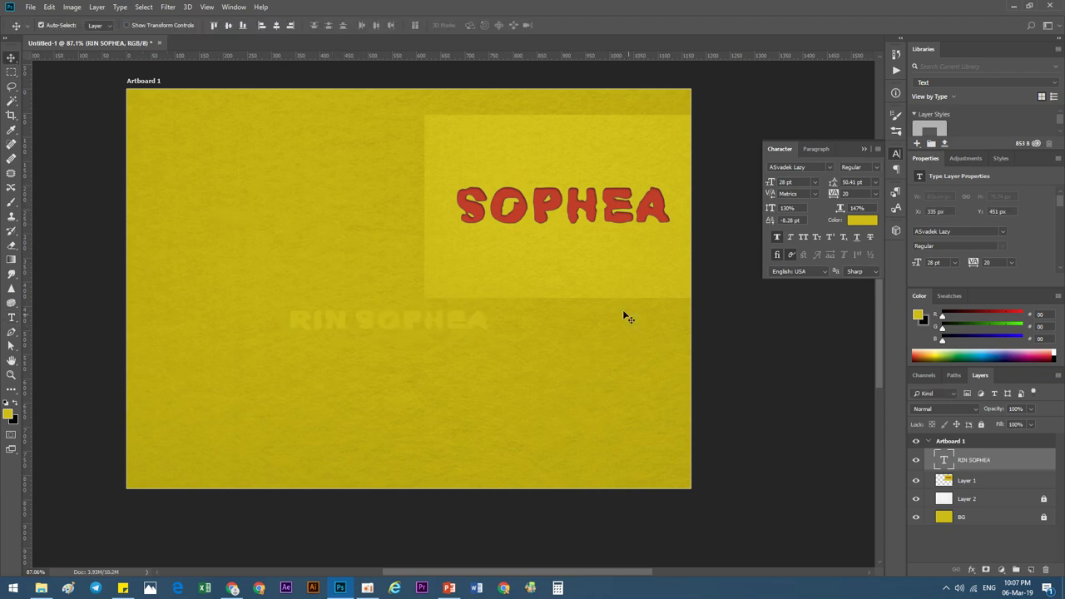
# Colour the name text white, shift it slightly right and down, and select its font name
pyautogui.click(865, 221)
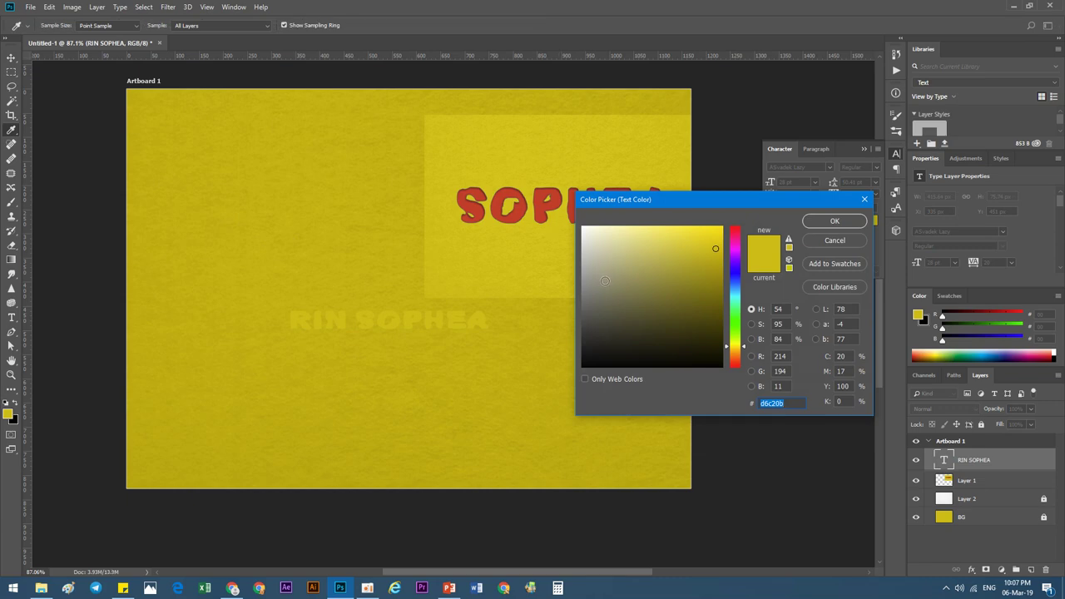
pyautogui.click(582, 227)
pyautogui.click(834, 220)
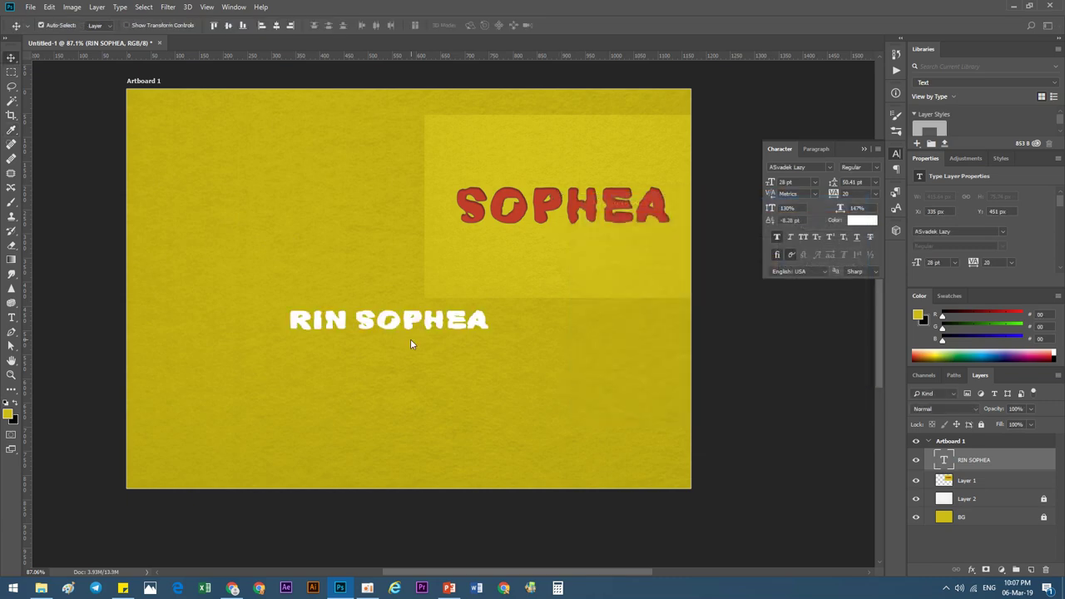
pyautogui.moveTo(410, 338); pyautogui.dragTo(423, 356)
pyautogui.click(786, 167)
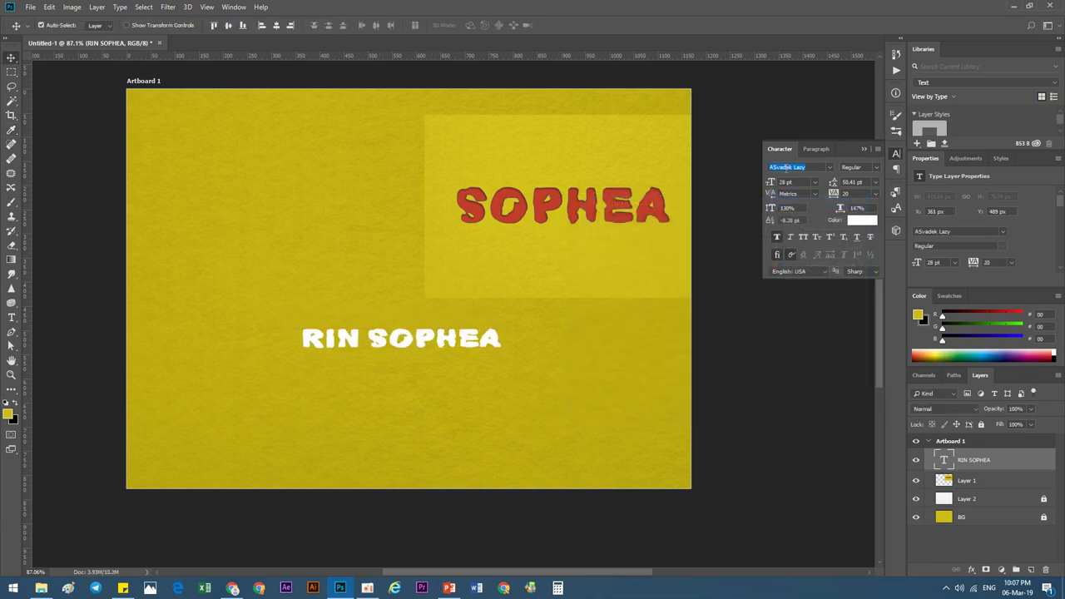
pyautogui.click(809, 168)
pyautogui.click(828, 167)
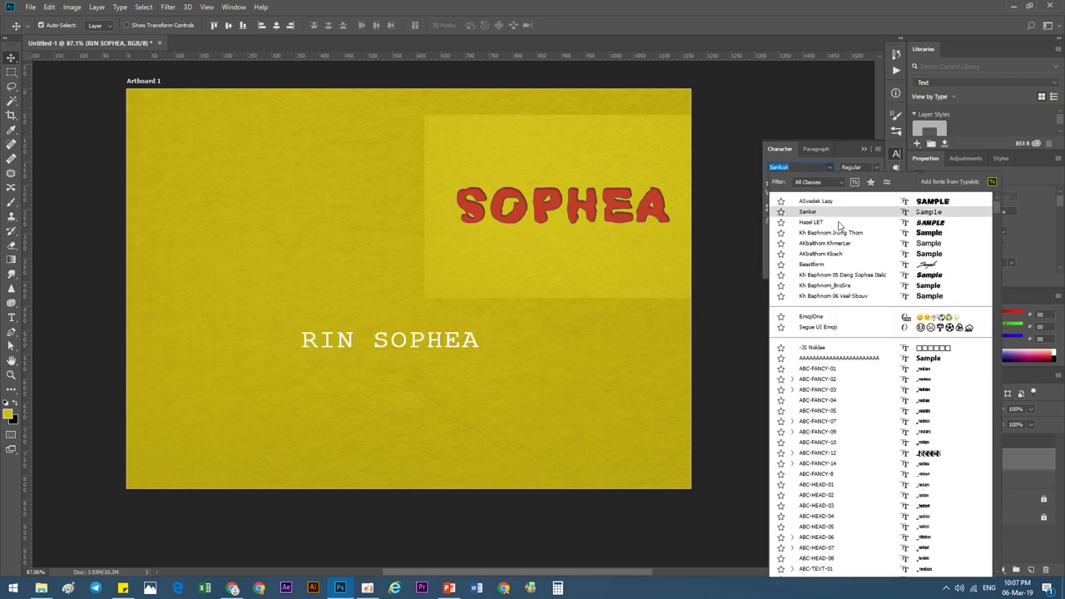
pyautogui.press('Down')
pyautogui.press('Down')
pyautogui.press('Down')
pyautogui.press('Down')
pyautogui.press('Down')
pyautogui.press('Down')
pyautogui.press('Down')
pyautogui.press('Down')
pyautogui.press('Down')
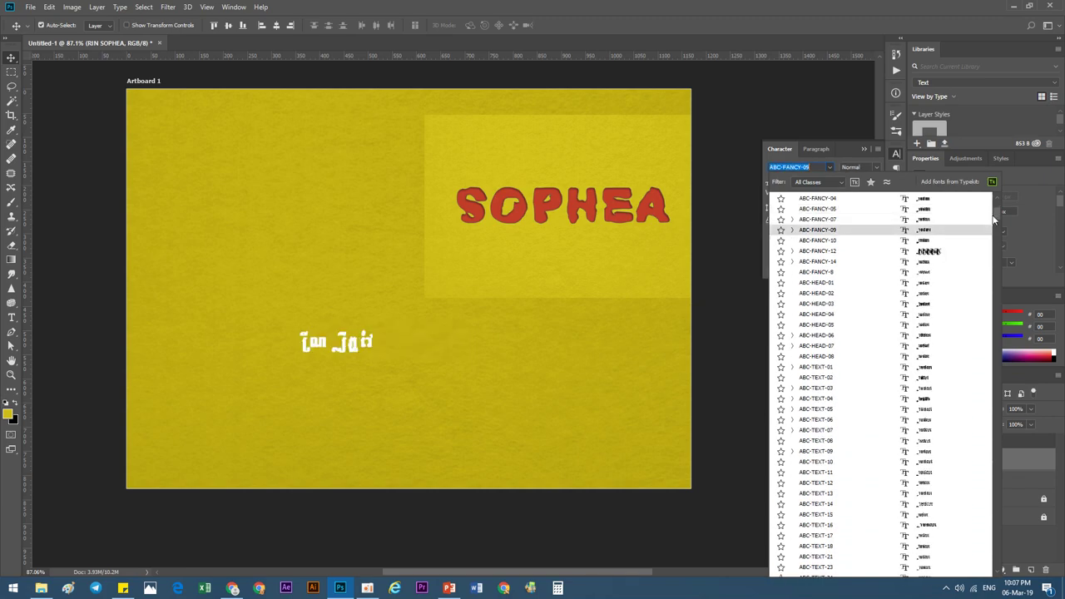
pyautogui.moveTo(992, 218); pyautogui.dragTo(967, 394)
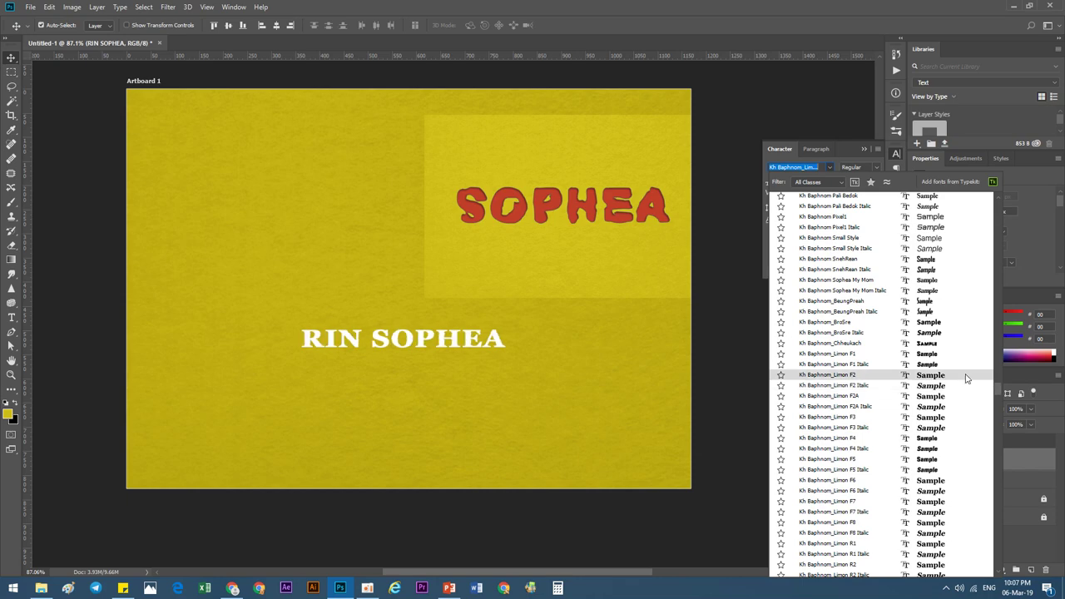
pyautogui.scroll(5, 969, 317)
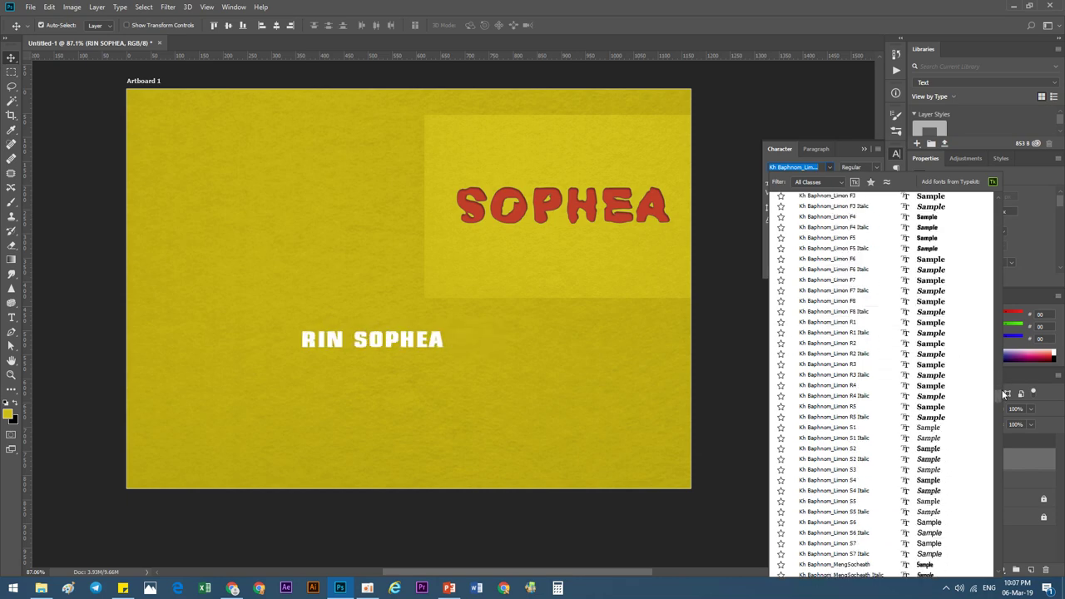
pyautogui.scroll(5, 977, 249)
pyautogui.scroll(15, 977, 249)
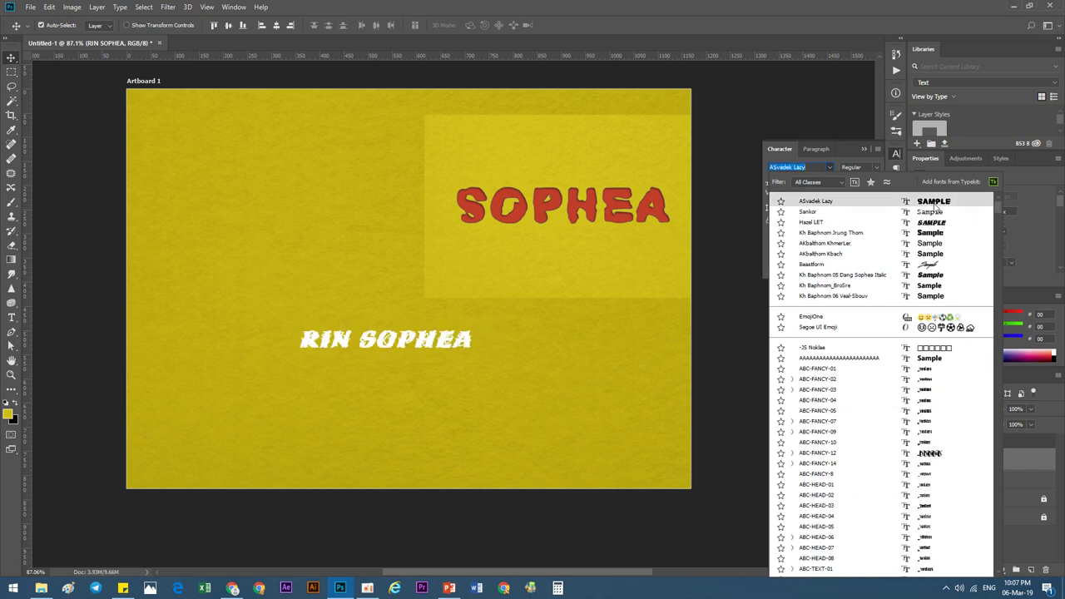
pyautogui.click(933, 205)
pyautogui.moveTo(480, 339); pyautogui.dragTo(455, 280)
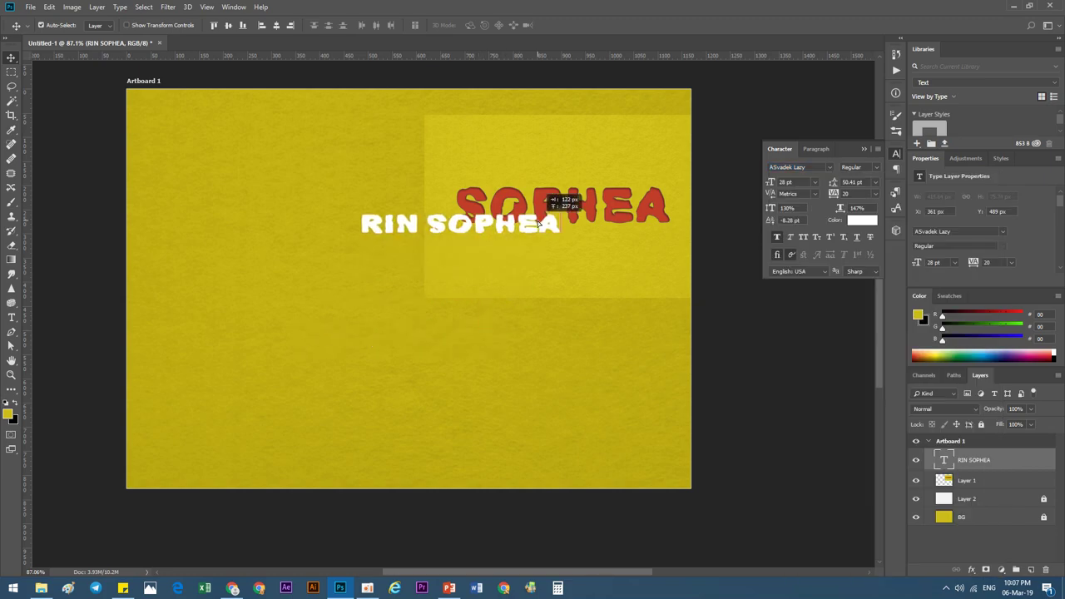
# Scroll through the font list again looking for Kh MPS Jrung
pyautogui.click(831, 168)
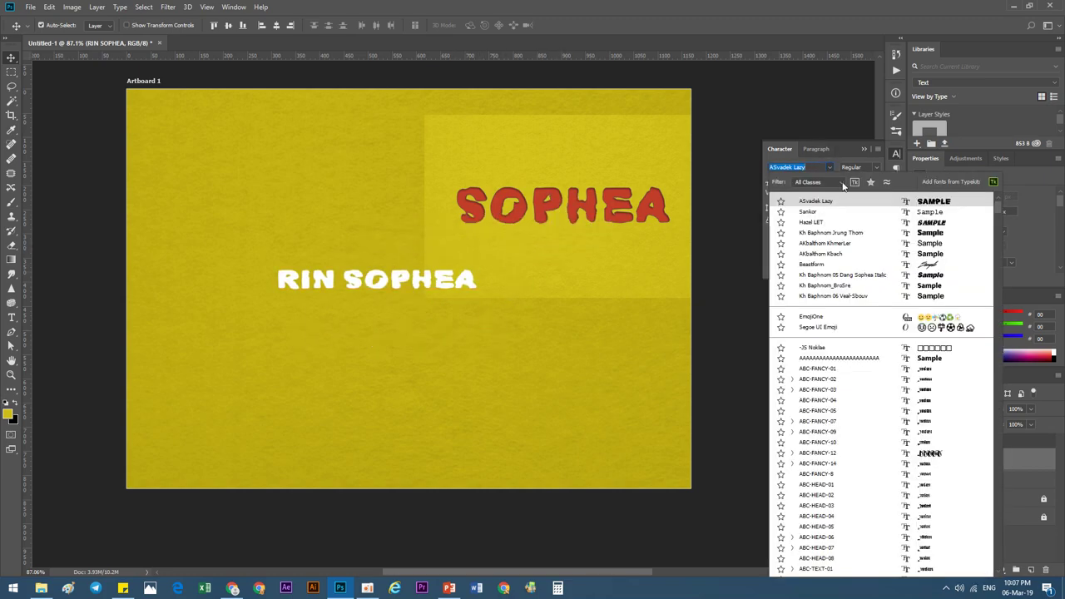
pyautogui.scroll(-10, 988, 331)
pyautogui.scroll(-15, 988, 331)
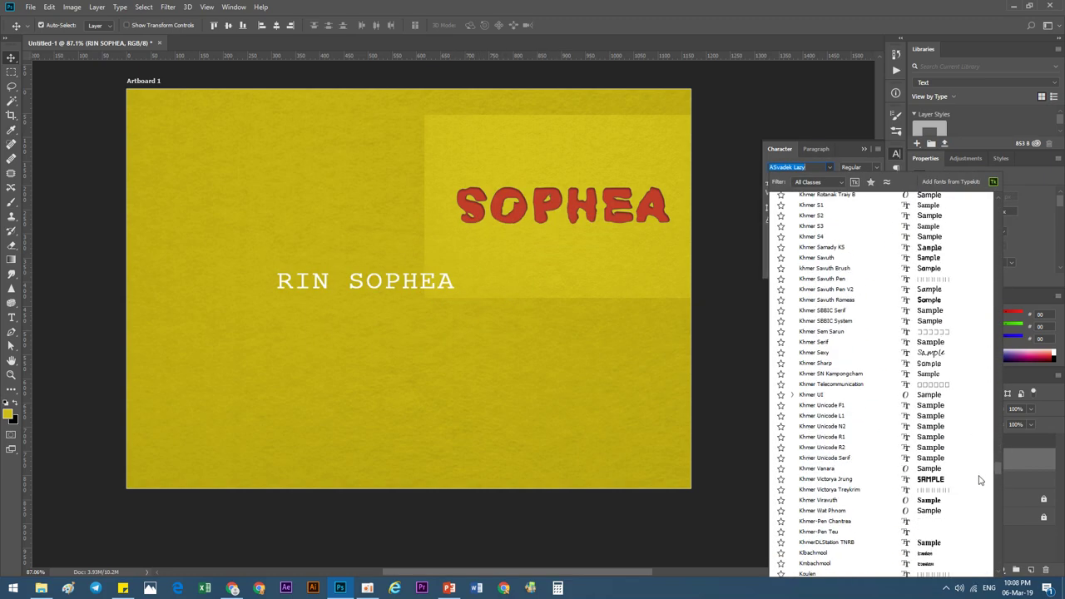
pyautogui.scroll(10, 980, 482)
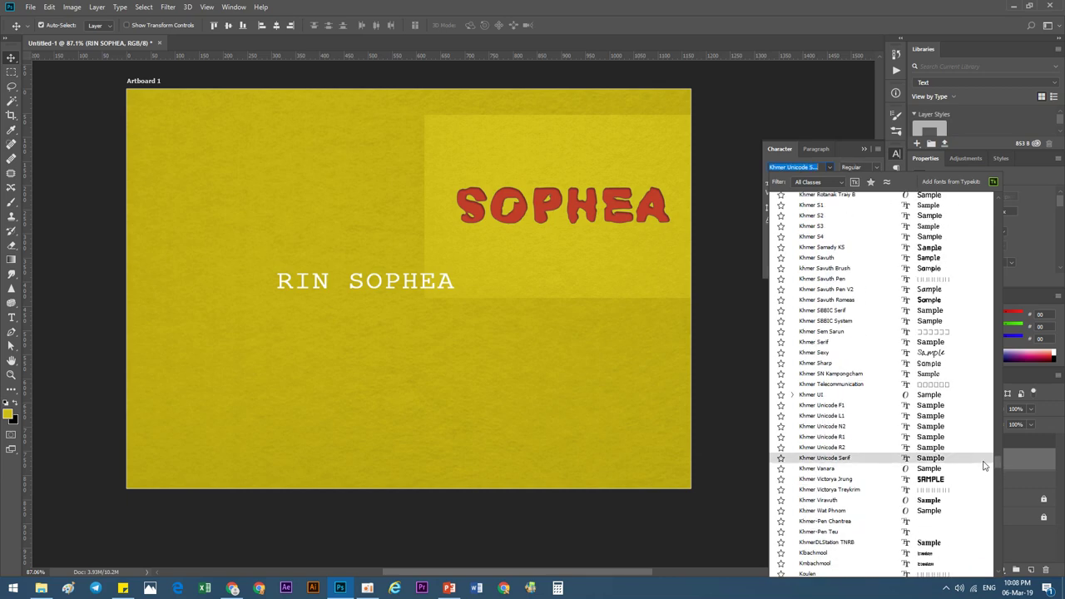
pyautogui.scroll(3, 982, 466)
pyautogui.scroll(1, 983, 449)
pyautogui.scroll(2, 980, 441)
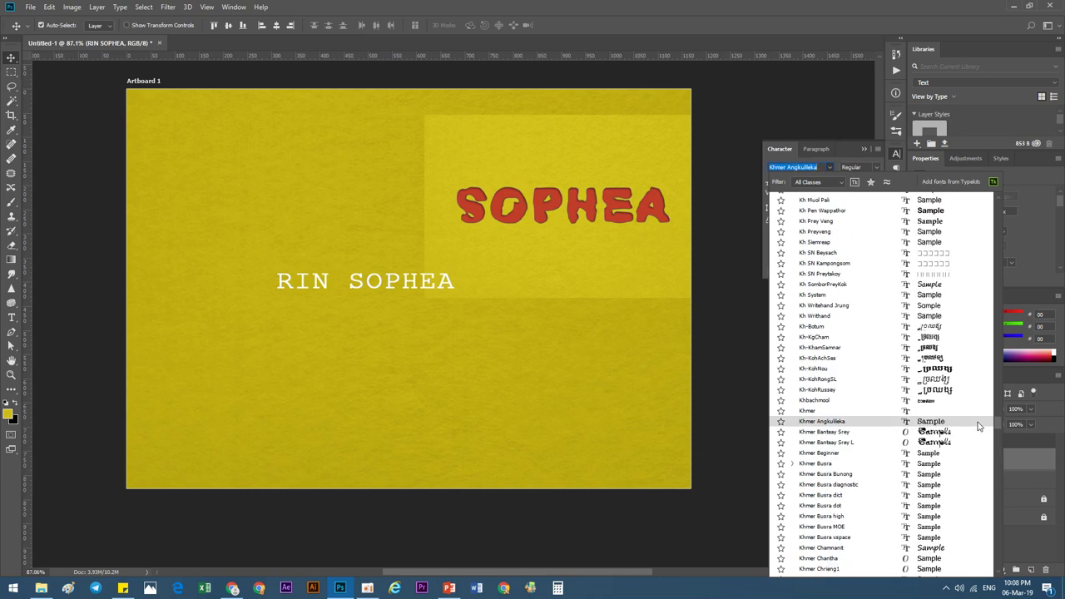
pyautogui.scroll(1, 973, 428)
pyautogui.scroll(2, 969, 416)
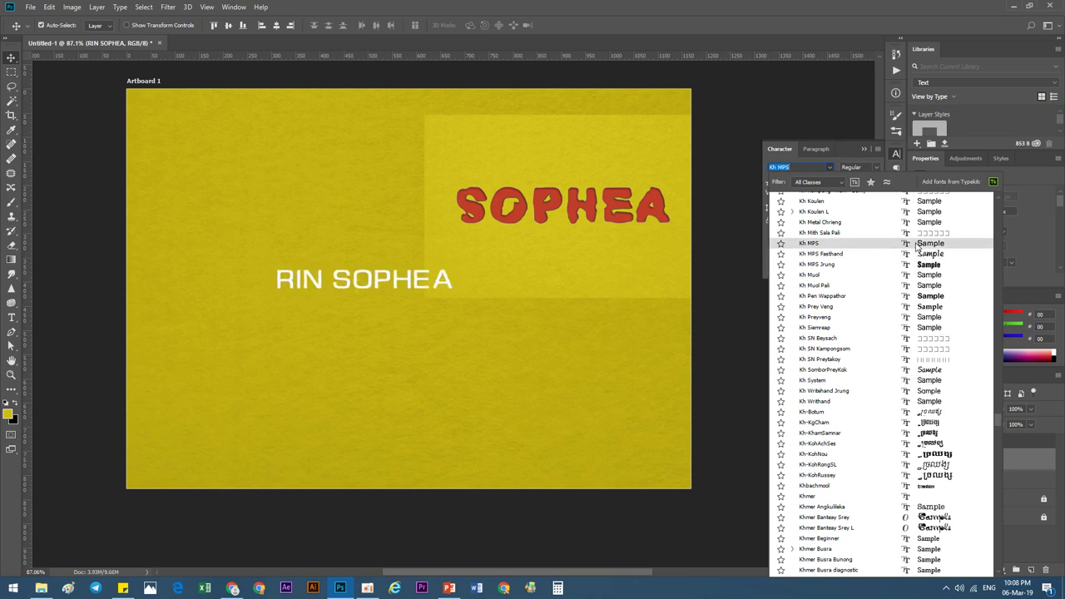
# Apply Kh MPS Jrung to the title and scale it up to about 88 pt
pyautogui.click(924, 264)
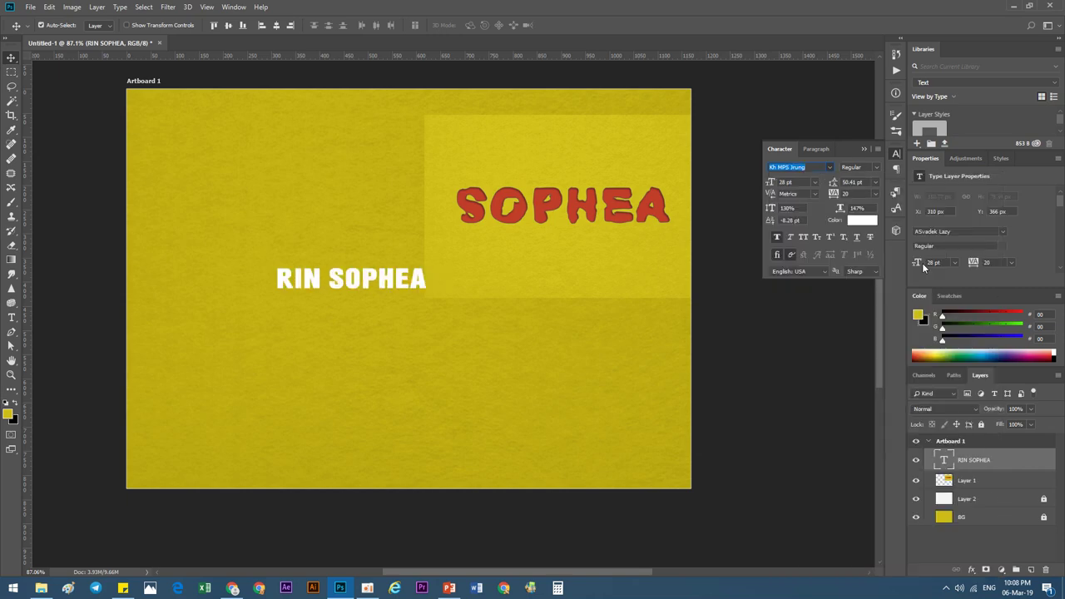
pyautogui.moveTo(366, 281); pyautogui.dragTo(336, 287)
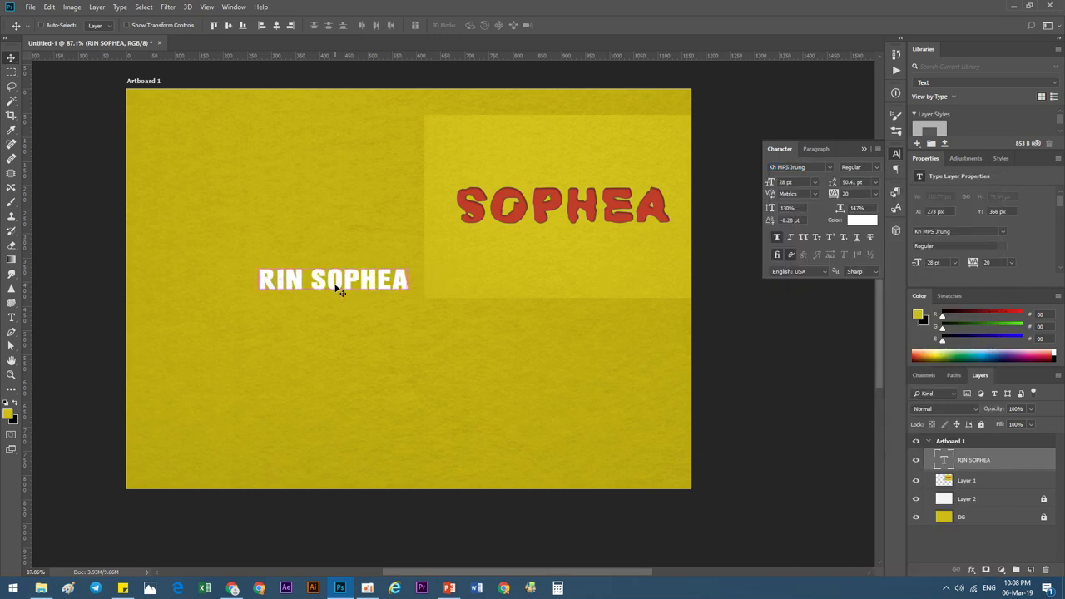
pyautogui.hotkey('ctrl', 't')
pyautogui.moveTo(410, 306); pyautogui.dragTo(683, 370)
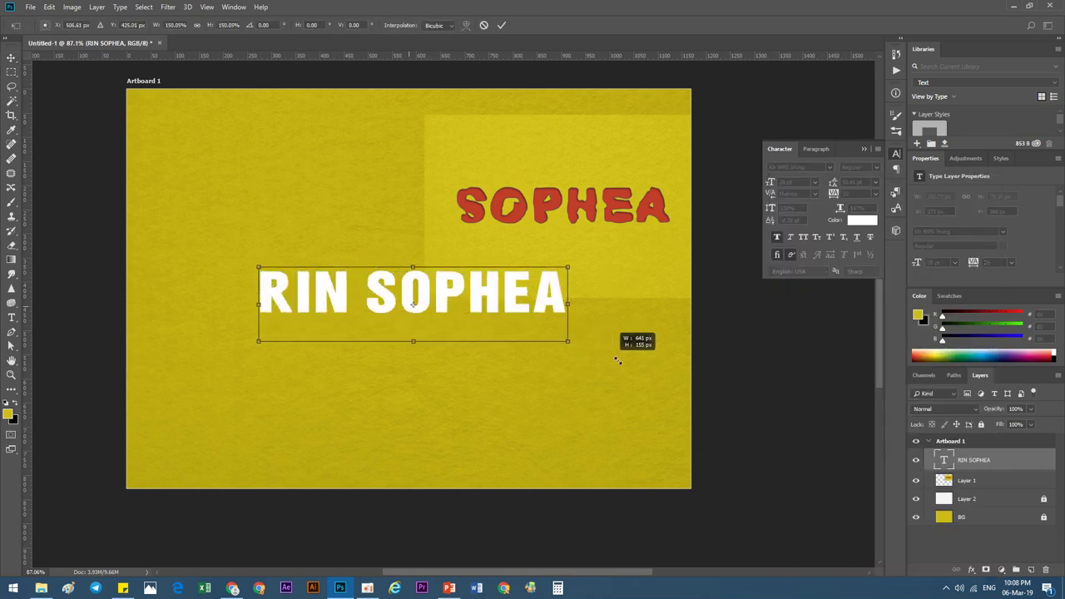
pyautogui.moveTo(256, 268); pyautogui.dragTo(207, 254)
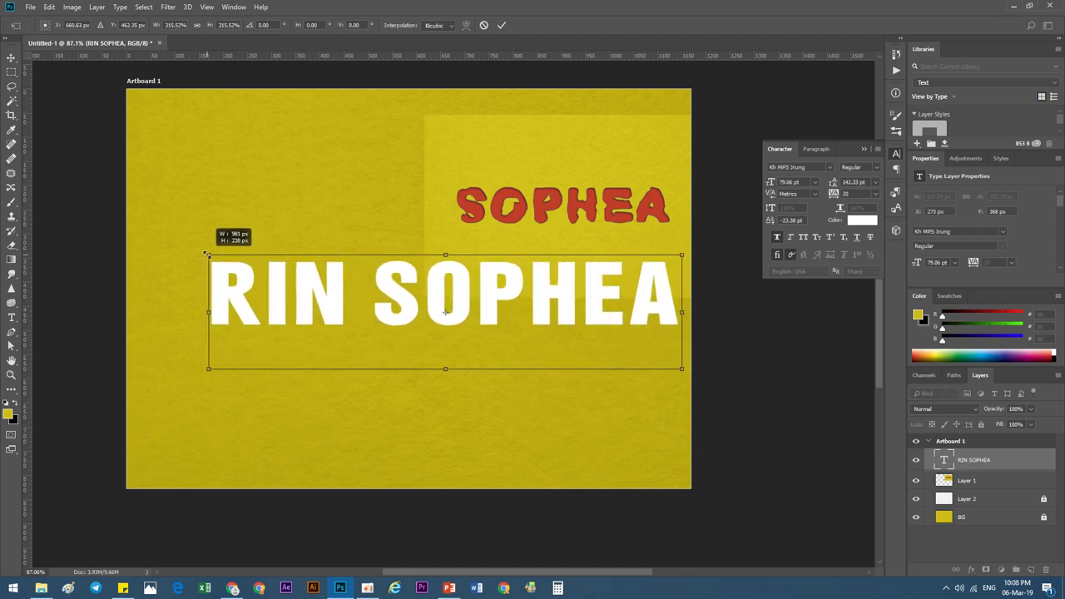
pyautogui.click(502, 25)
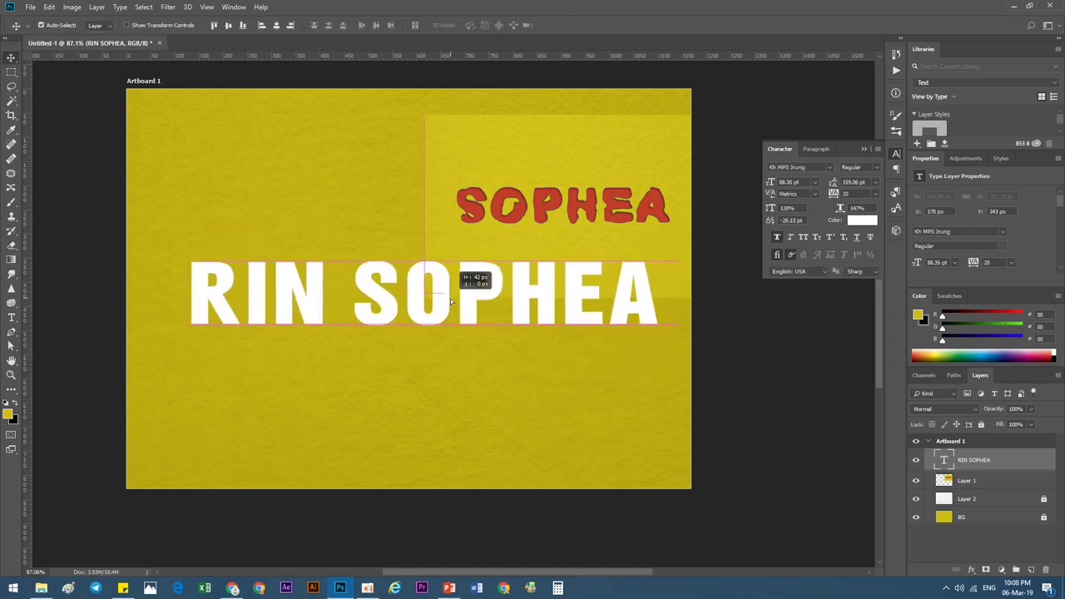
pyautogui.moveTo(472, 281)
pyautogui.mouseDown()
pyautogui.moveTo(447, 304)
pyautogui.moveTo(441, 284)
pyautogui.mouseUp()
pyautogui.moveTo(504, 222); pyautogui.dragTo(482, 169)
pyautogui.moveTo(426, 305)
pyautogui.mouseDown()
pyautogui.moveTo(427, 289)
pyautogui.moveTo(449, 286)
pyautogui.mouseUp()
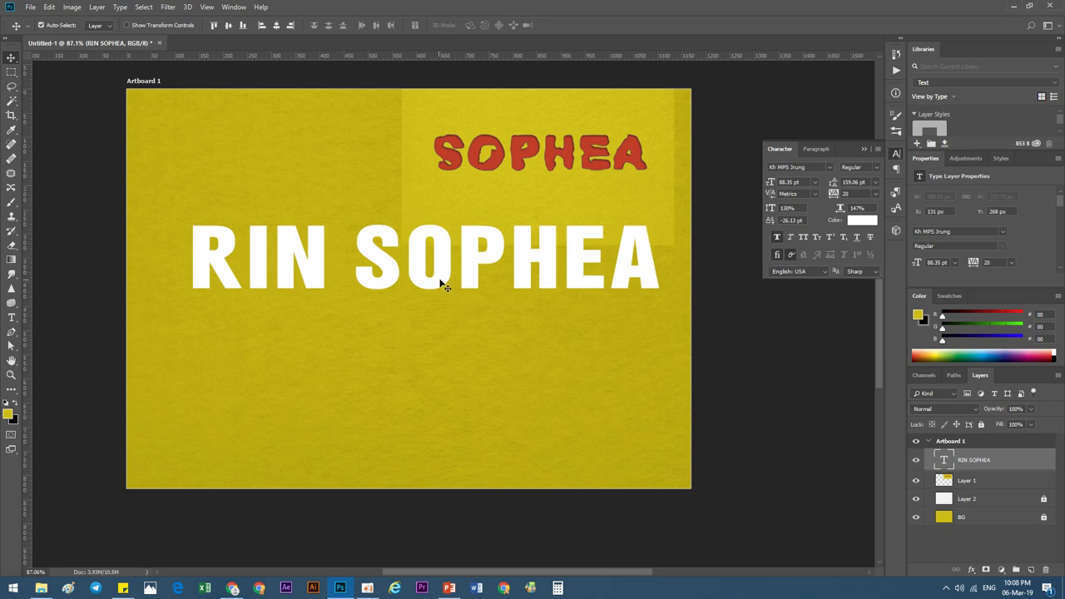
pyautogui.hotkey('shift', 'Left')
# Recolour RIN SOPHEA to red d24226 sampled from the SOPHEA lettering
pyautogui.click(860, 225)
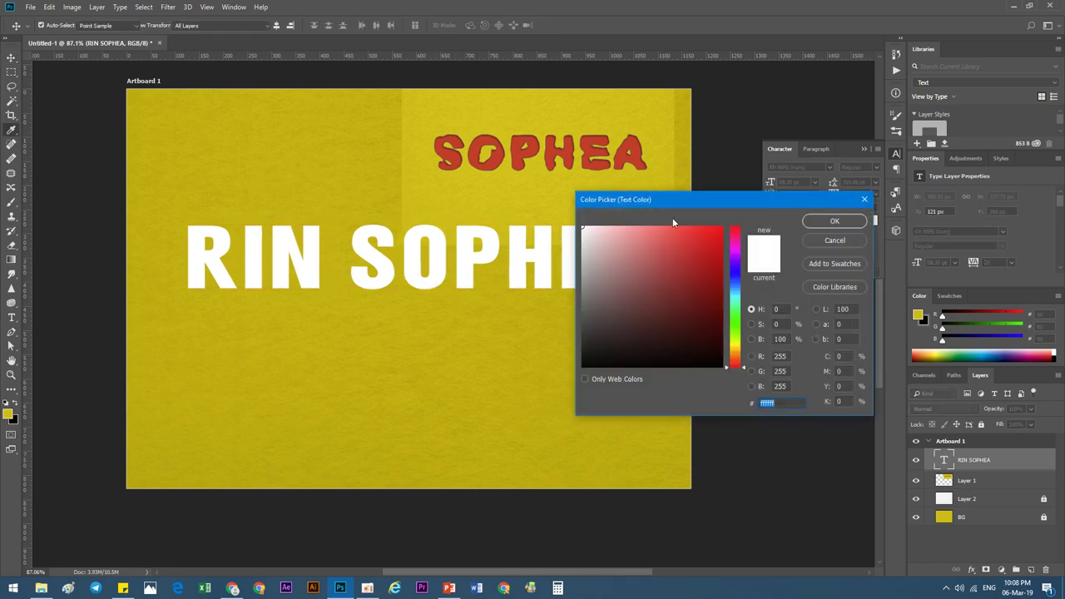
pyautogui.click(814, 242)
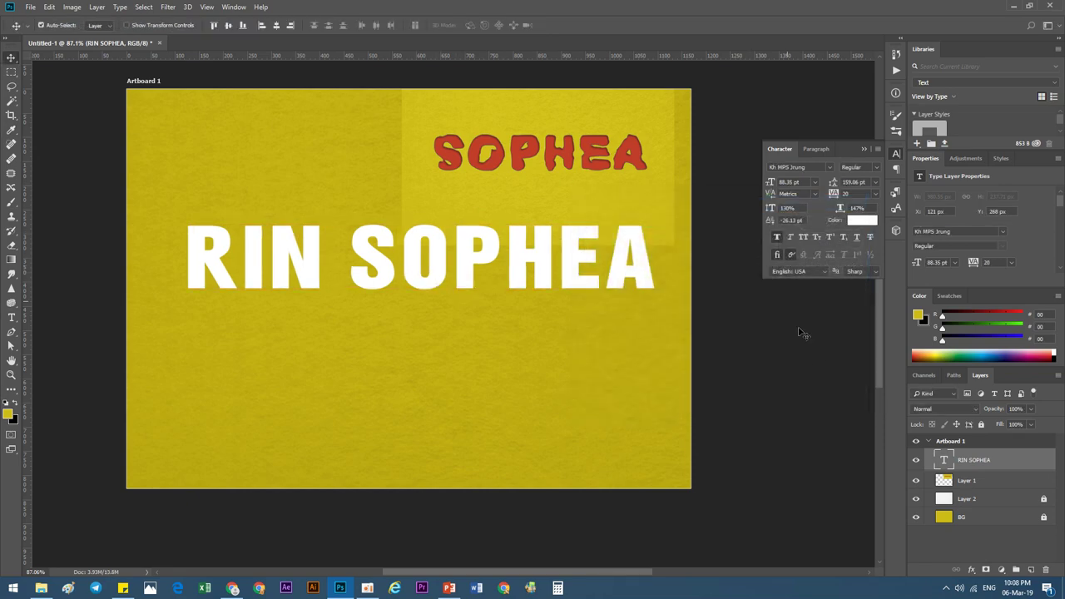
pyautogui.click(862, 221)
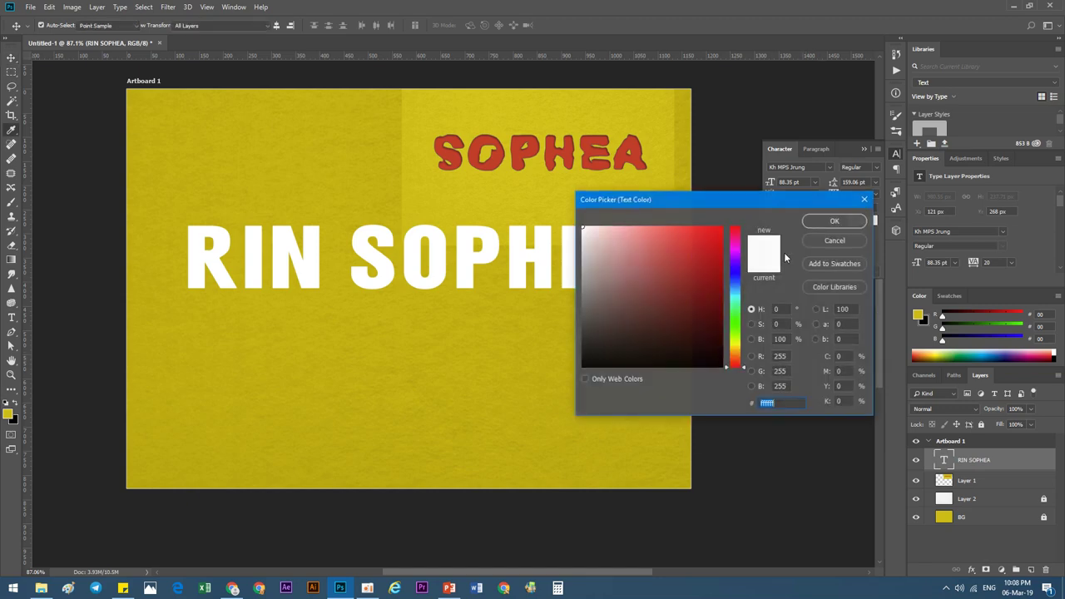
pyautogui.click(550, 155)
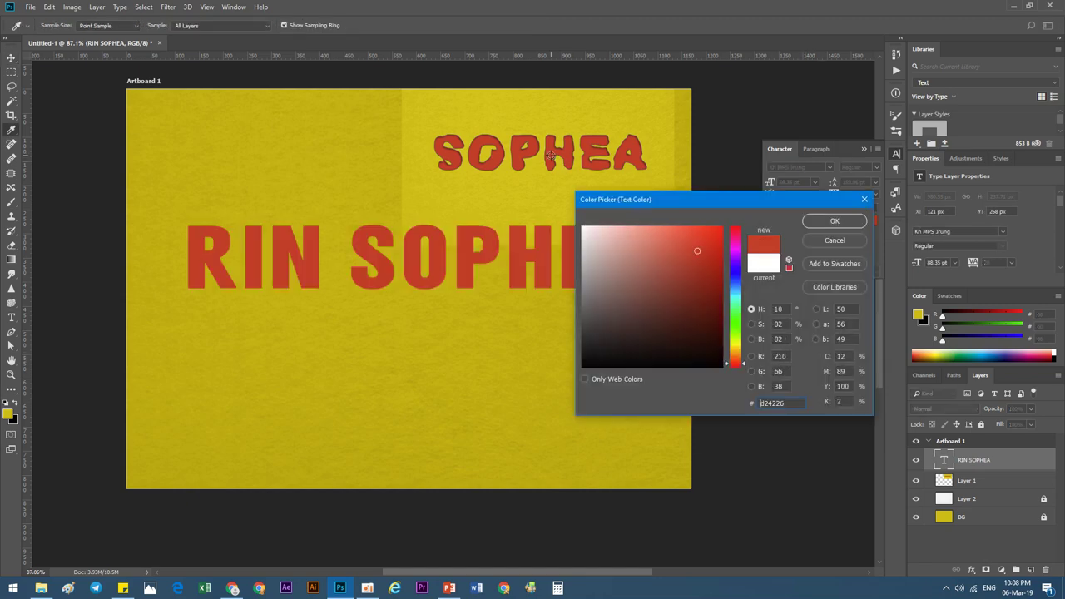
pyautogui.click(831, 220)
# Add an Inner Shadow to the red RIN SOPHEA title with opacity lowered to about 23%
pyautogui.click(973, 570)
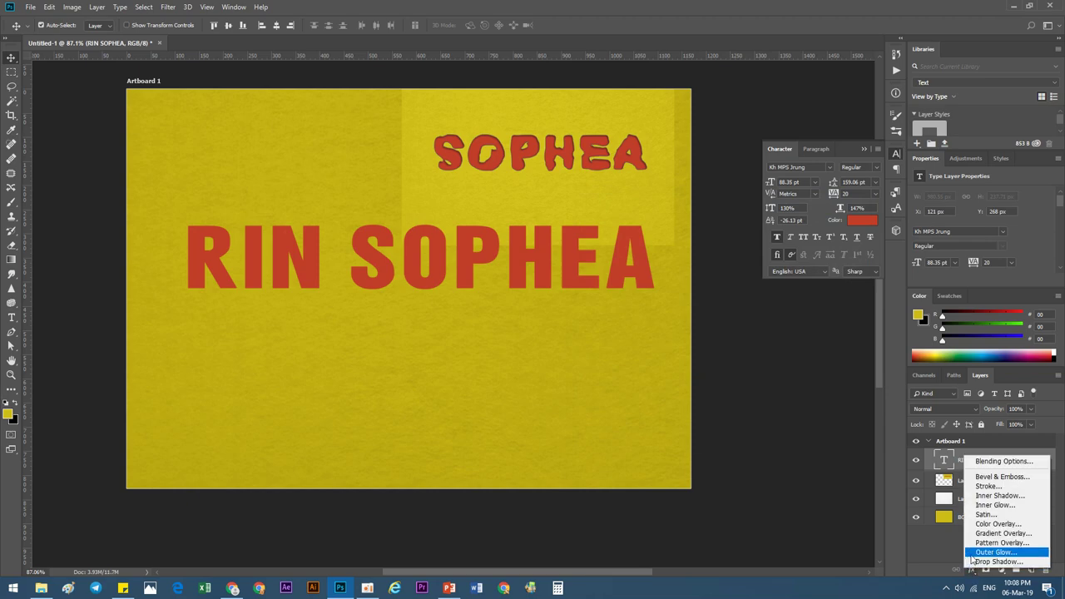
pyautogui.click(972, 571)
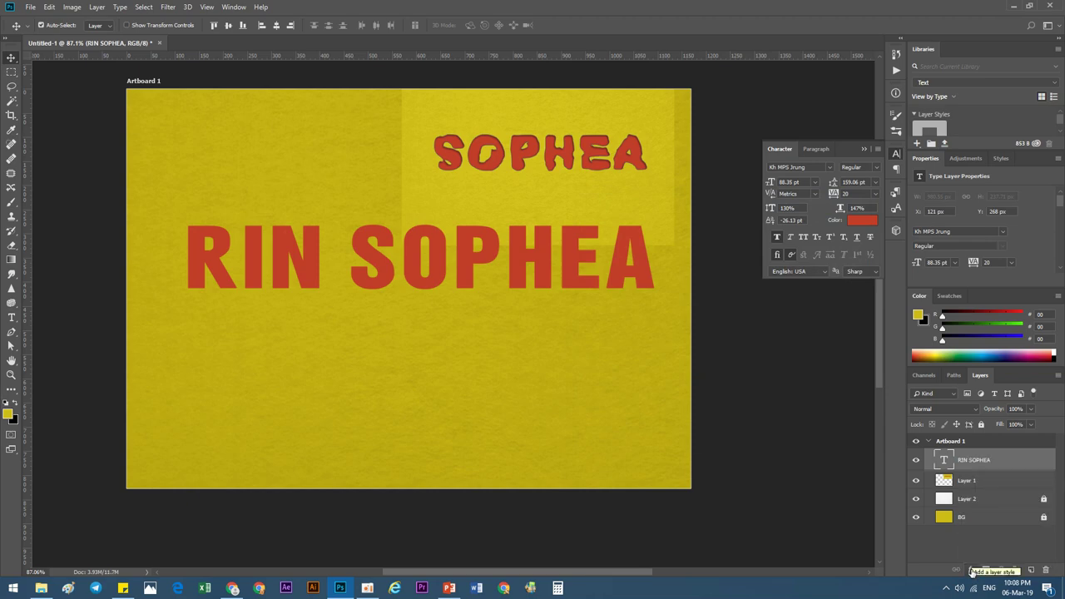
pyautogui.click(972, 571)
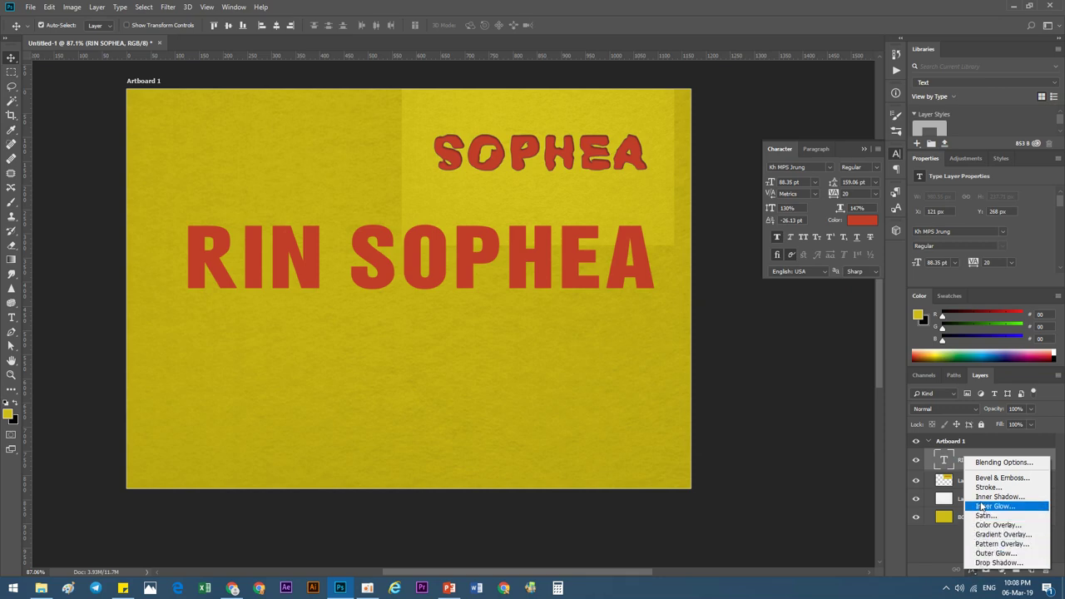
pyautogui.click(994, 506)
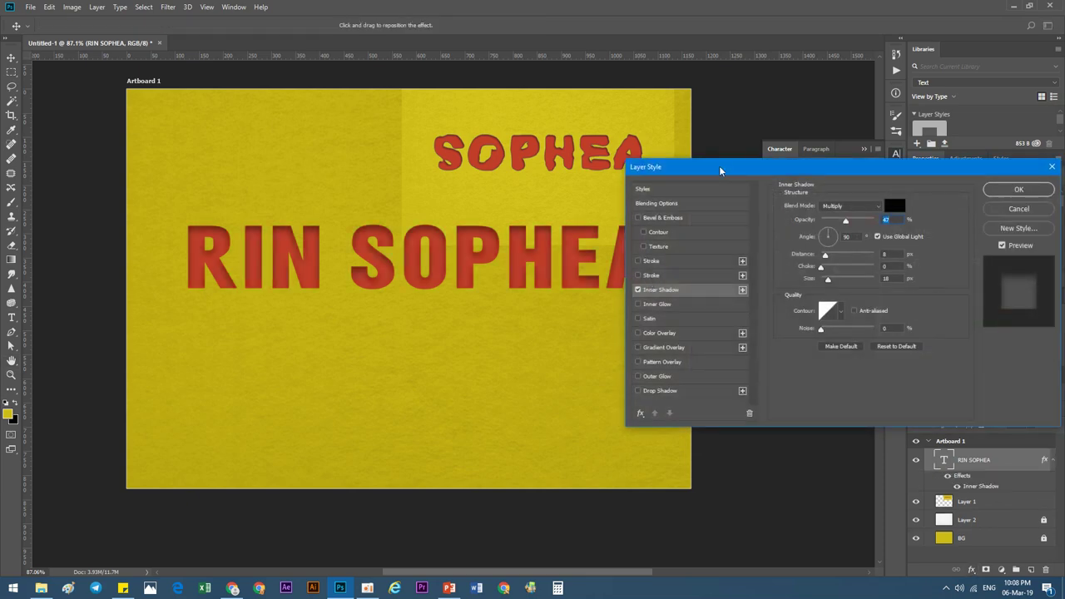
pyautogui.moveTo(720, 170); pyautogui.dragTo(708, 252)
pyautogui.moveTo(830, 301); pyautogui.dragTo(829, 303)
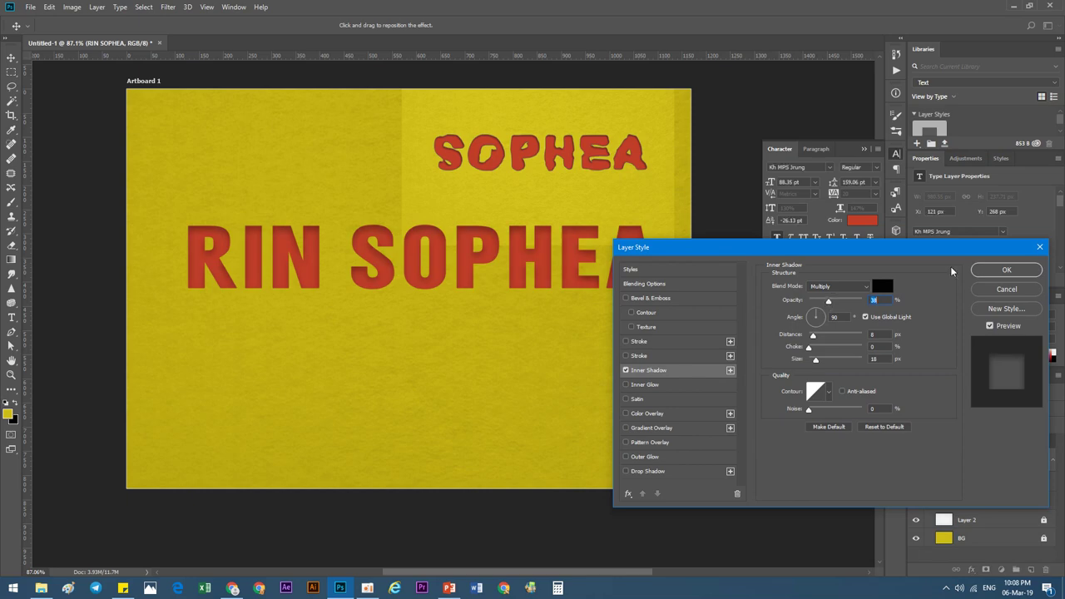
pyautogui.click(1007, 270)
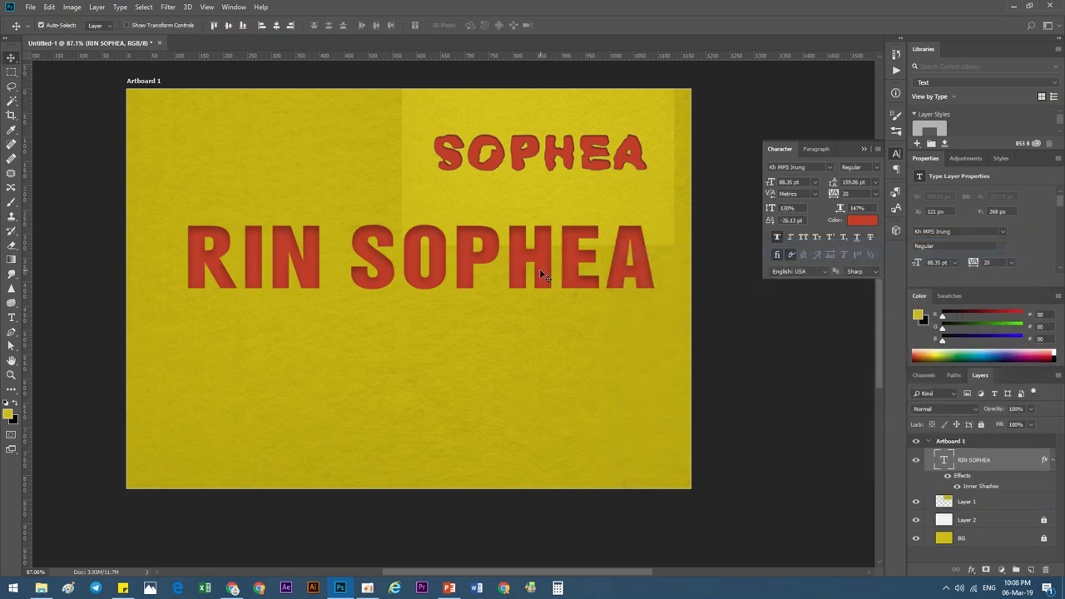
pyautogui.moveTo(541, 275)
pyautogui.mouseDown()
pyautogui.moveTo(551, 328)
pyautogui.moveTo(550, 237)
pyautogui.mouseUp()
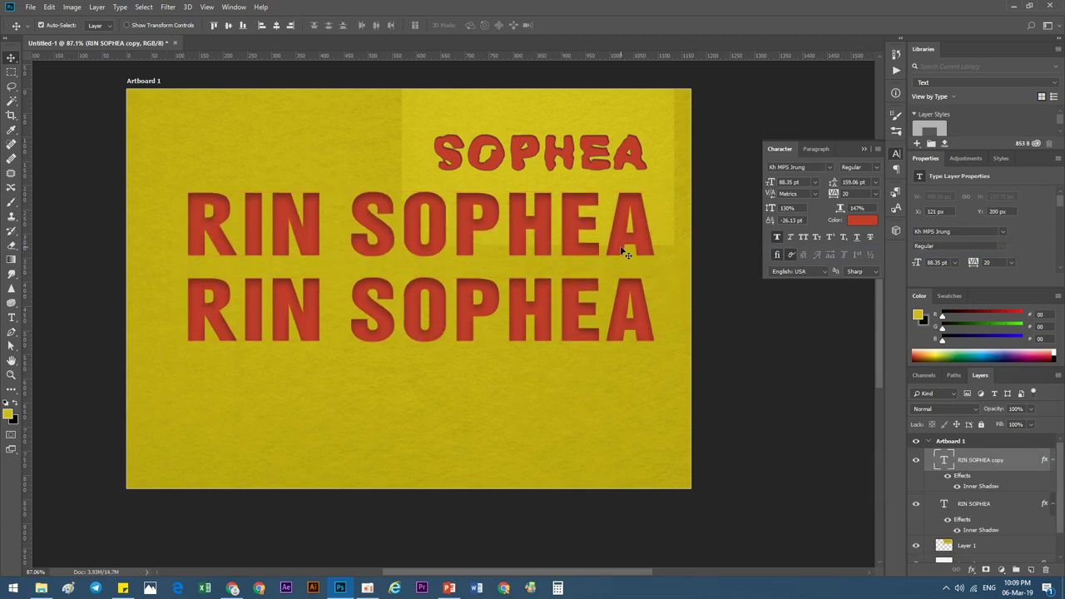
pyautogui.click(630, 318)
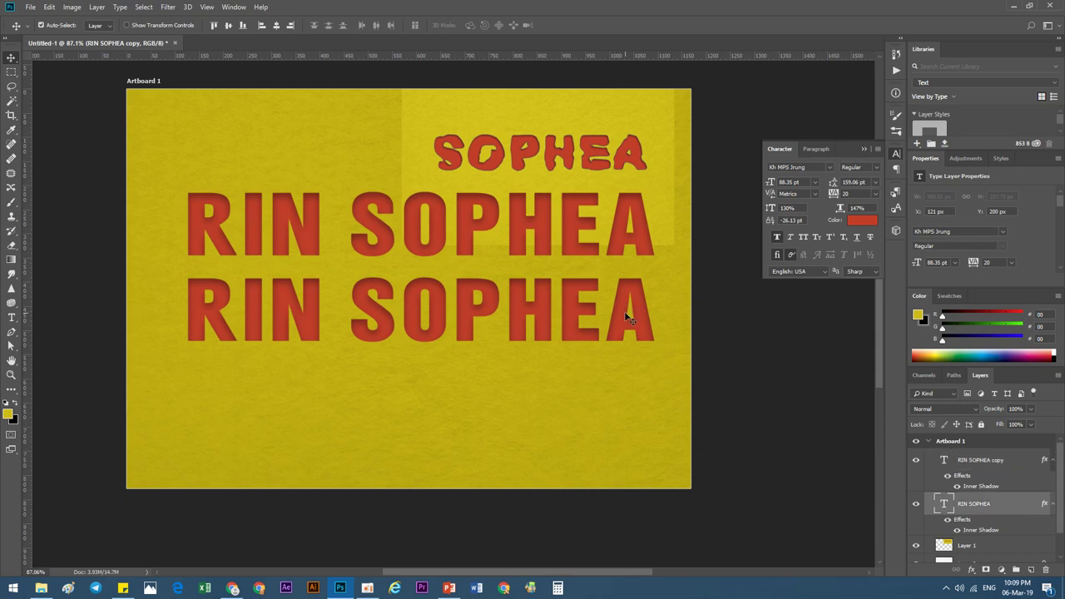
pyautogui.click(971, 570)
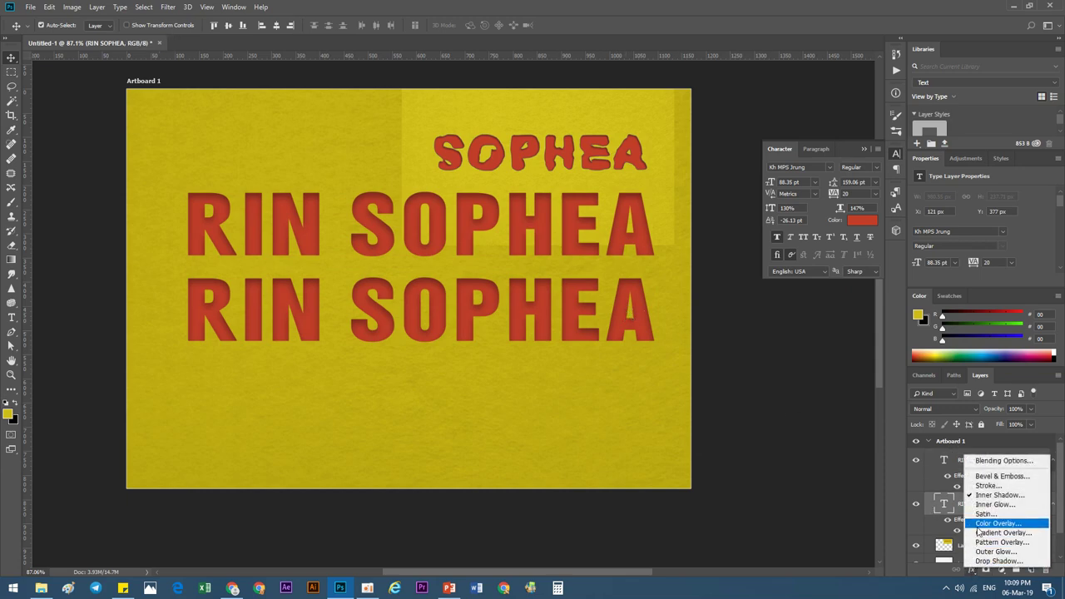
pyautogui.click(988, 485)
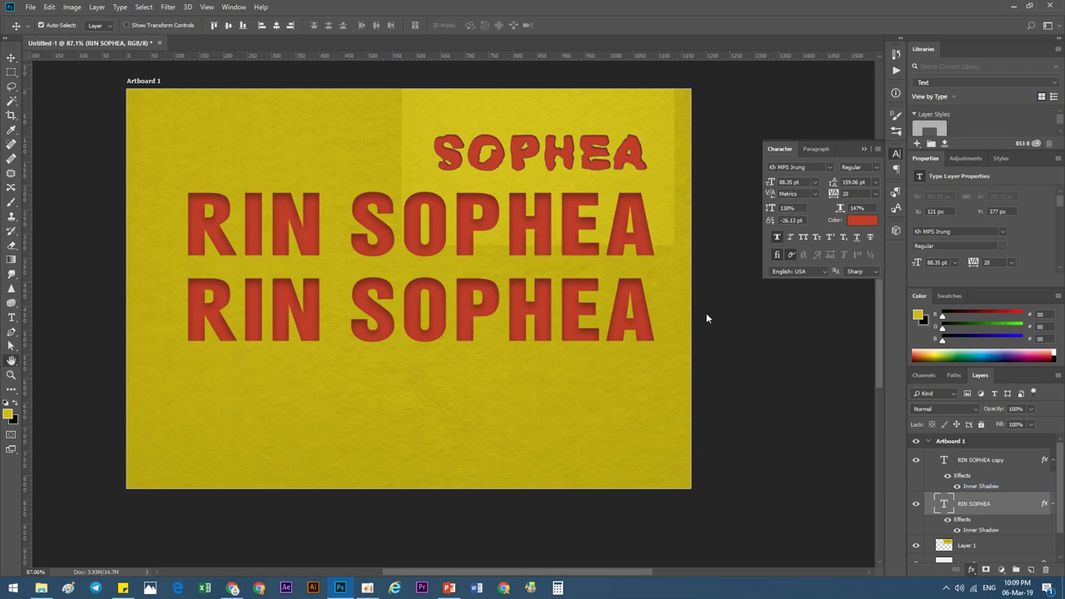
pyautogui.click(795, 367)
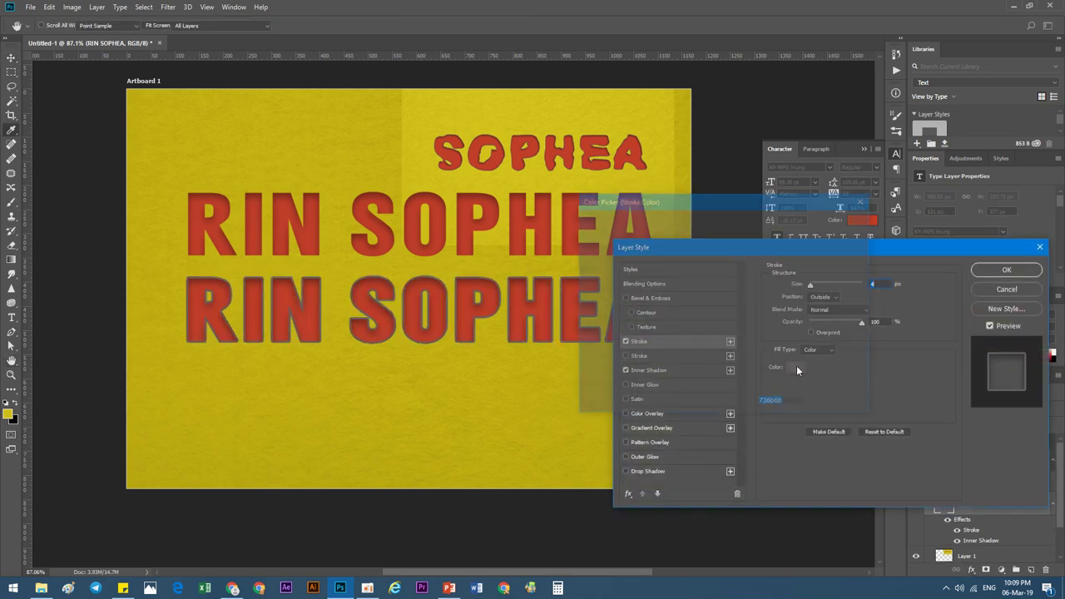
pyautogui.moveTo(628, 340)
pyautogui.mouseDown()
pyautogui.moveTo(582, 341)
pyautogui.moveTo(581, 331)
pyautogui.mouseUp()
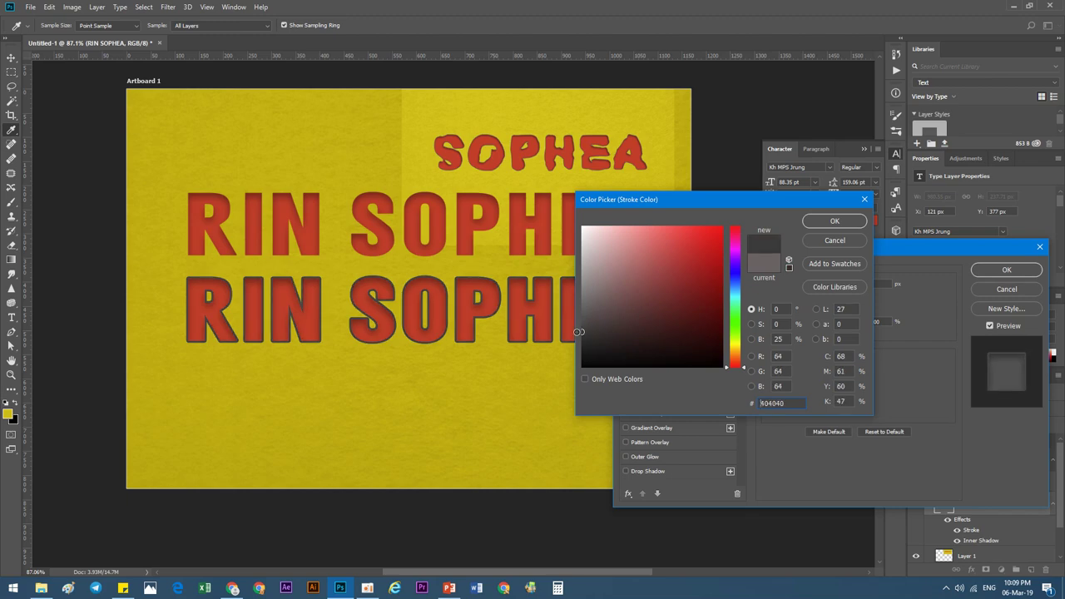
pyautogui.click(811, 223)
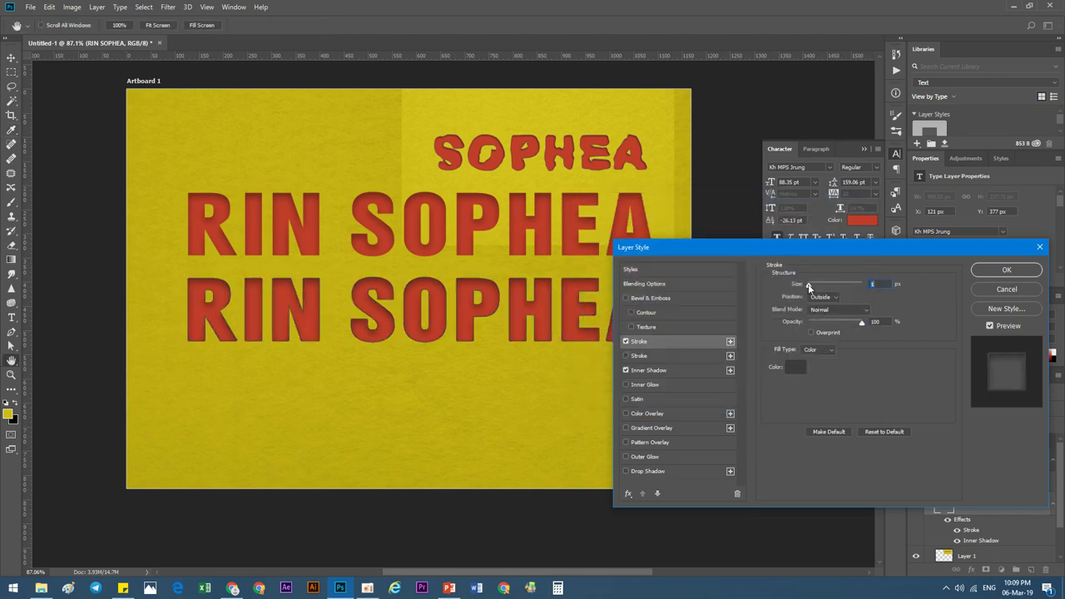
pyautogui.click(1002, 271)
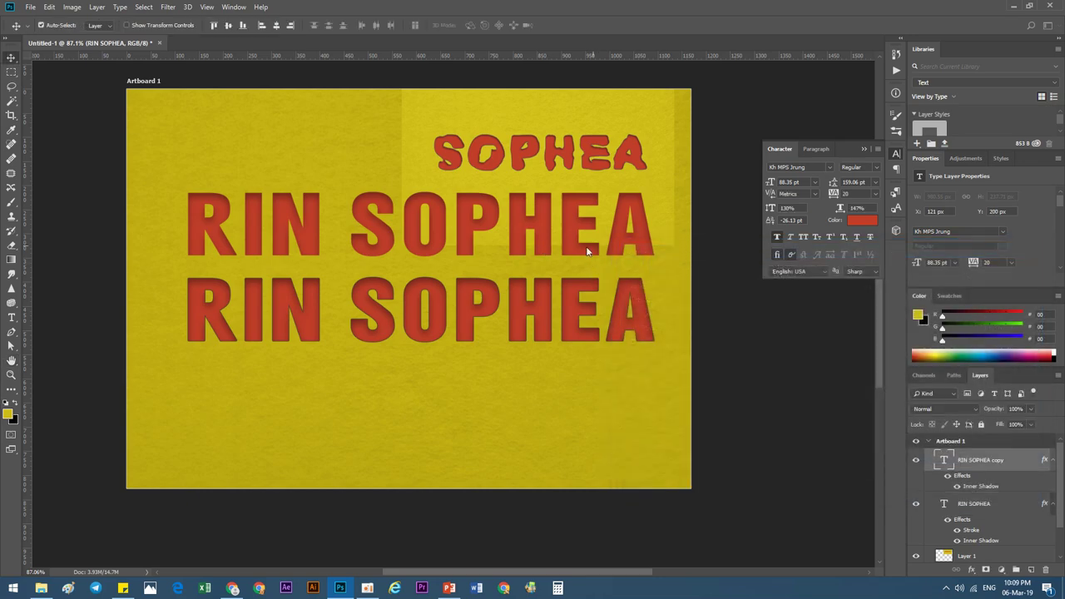
# Remove the copy's Inner Shadow and retype its text as MY CHANNEL
pyautogui.moveTo(963, 485); pyautogui.dragTo(1045, 569)
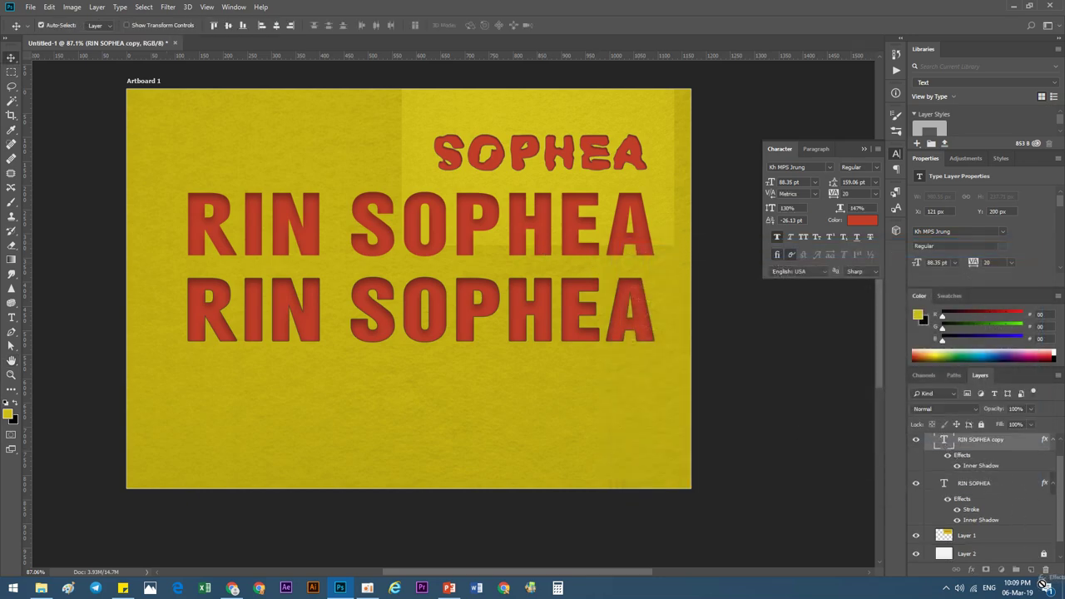
pyautogui.doubleClick(944, 442)
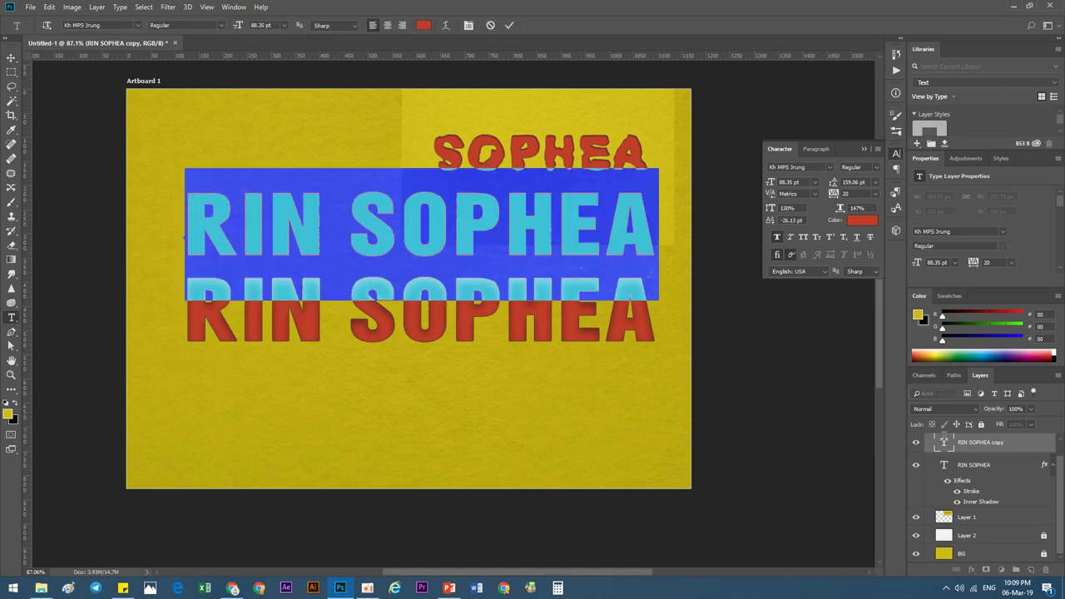
pyautogui.write('yOU')
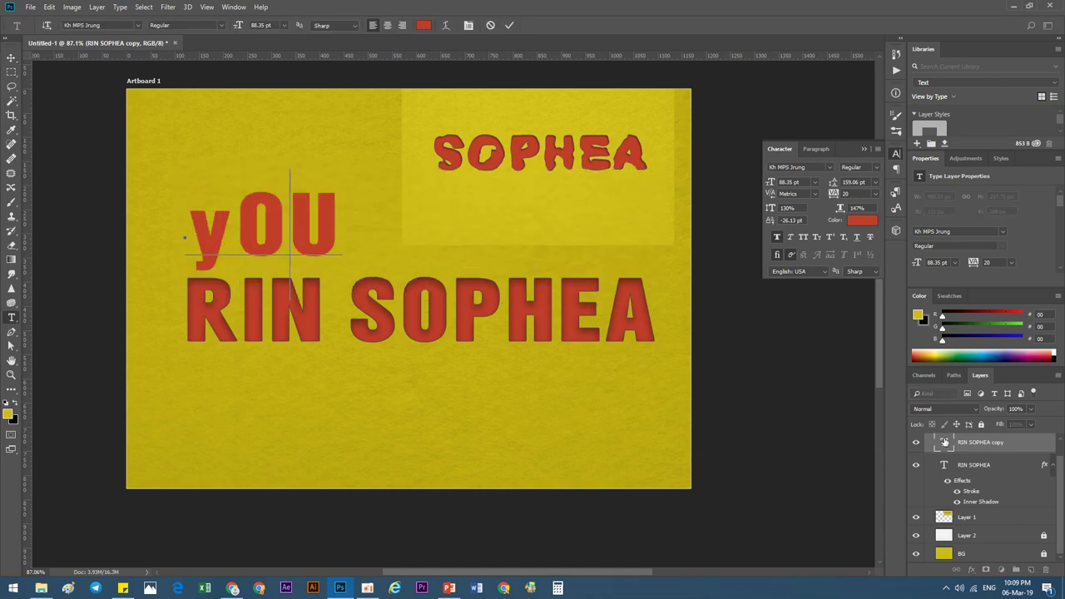
pyautogui.press('BackSpace')
pyautogui.press('BackSpace')
pyautogui.press('BackSpace')
pyautogui.write('MY ')
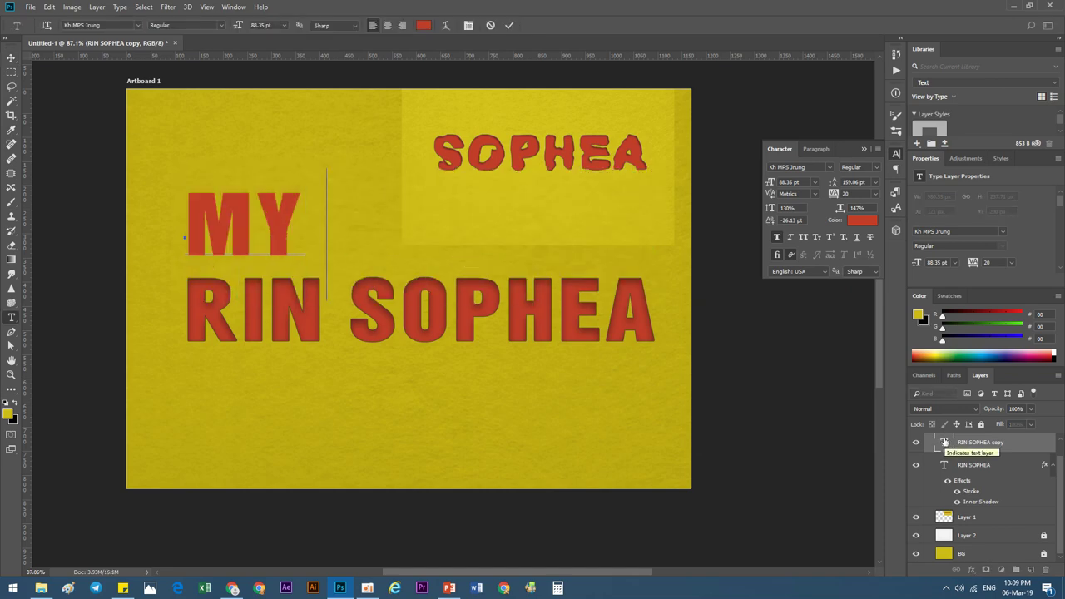
pyautogui.write('CHA')
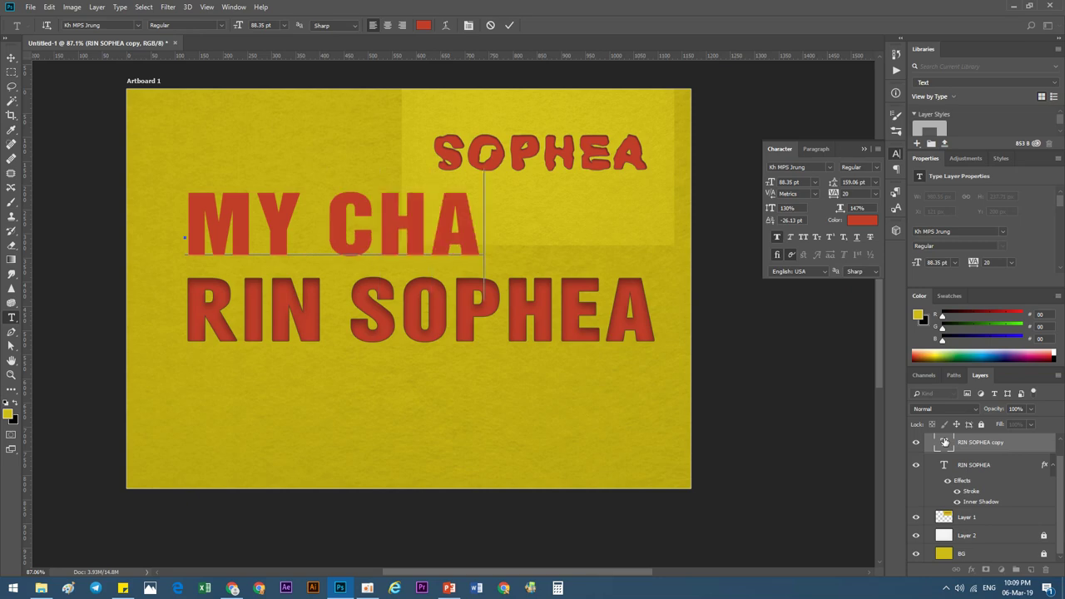
pyautogui.write('NNEL')
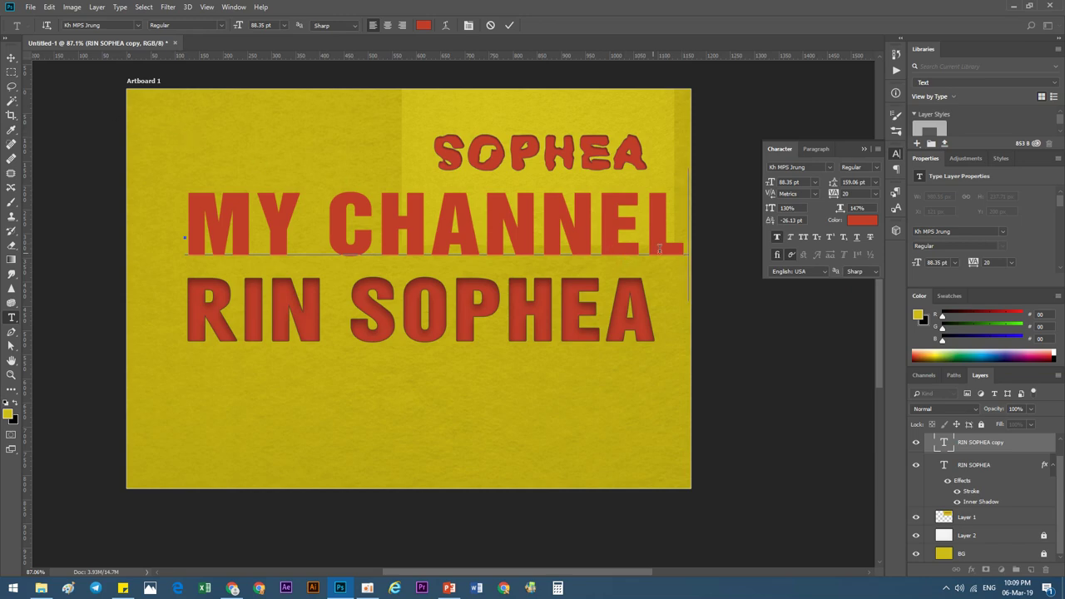
pyautogui.moveTo(659, 248); pyautogui.dragTo(65, 286)
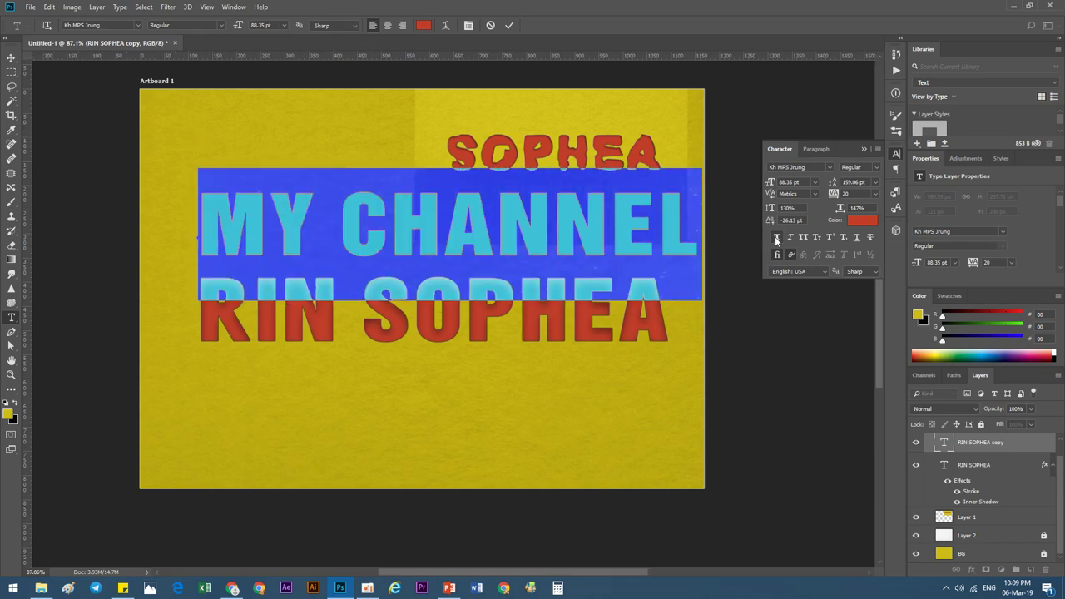
pyautogui.click(11, 57)
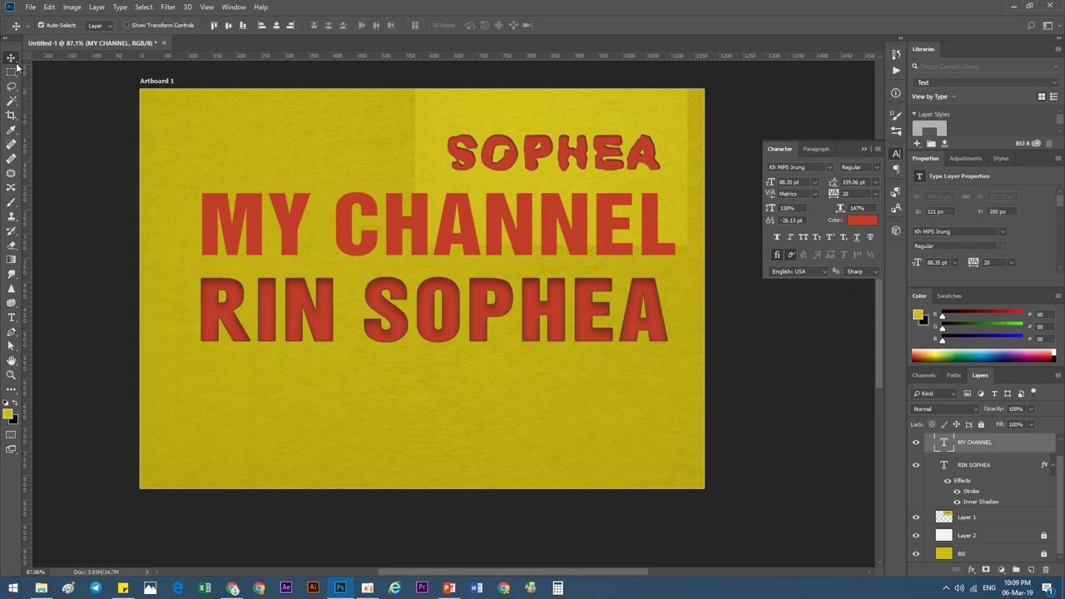
pyautogui.hotkey('ctrl', 't')
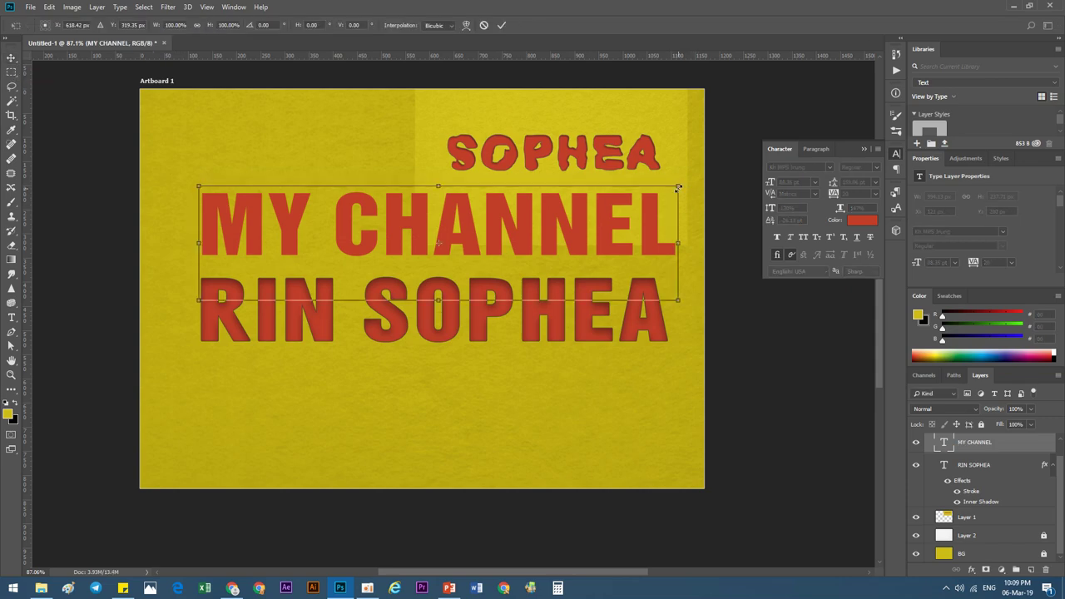
# Scale MY CHANNEL down to a small label and place it just above RIN SOPHEA
pyautogui.moveTo(682, 185)
pyautogui.mouseDown()
pyautogui.moveTo(421, 232)
pyautogui.moveTo(316, 230)
pyautogui.mouseUp()
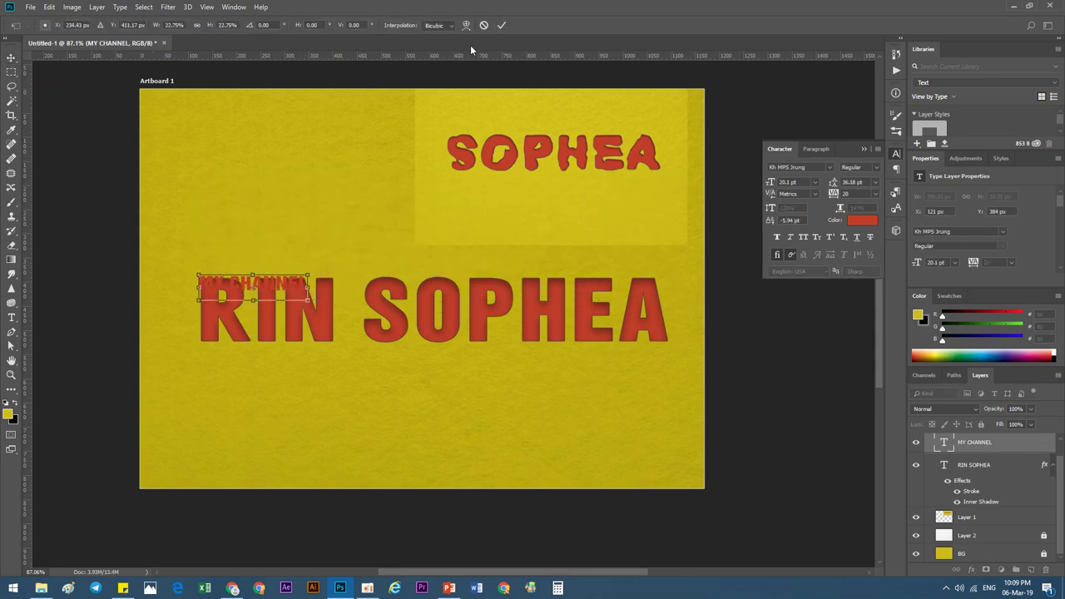
pyautogui.press('Return')
pyautogui.moveTo(259, 281)
pyautogui.mouseDown()
pyautogui.moveTo(257, 248)
pyautogui.moveTo(268, 264)
pyautogui.mouseUp()
pyautogui.press('Down')
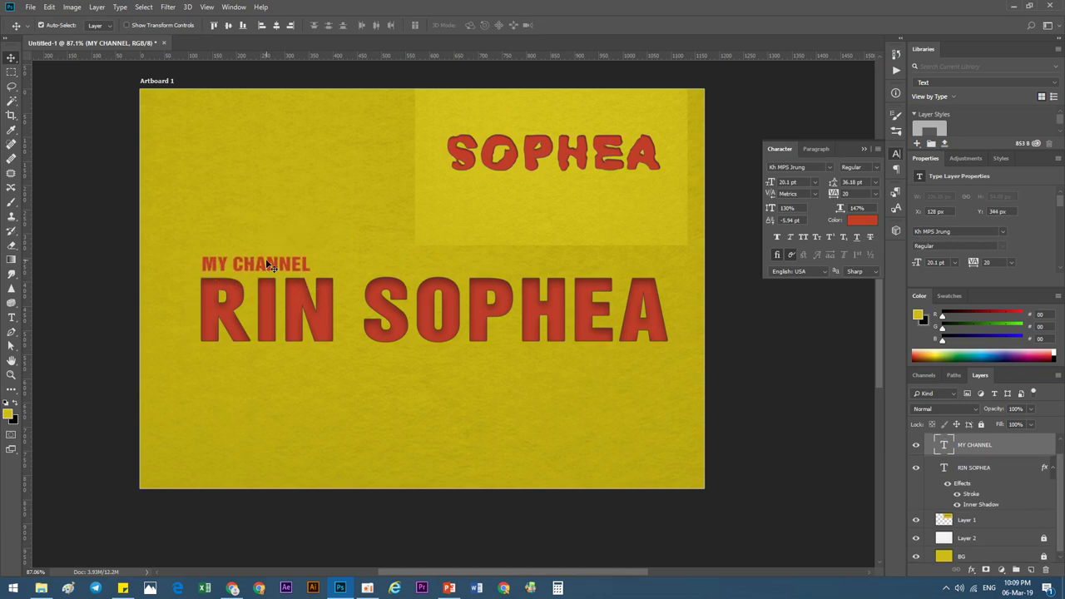
# Recolour the MY CHANNEL text dark grey 595959
pyautogui.click(862, 221)
pyautogui.click(582, 229)
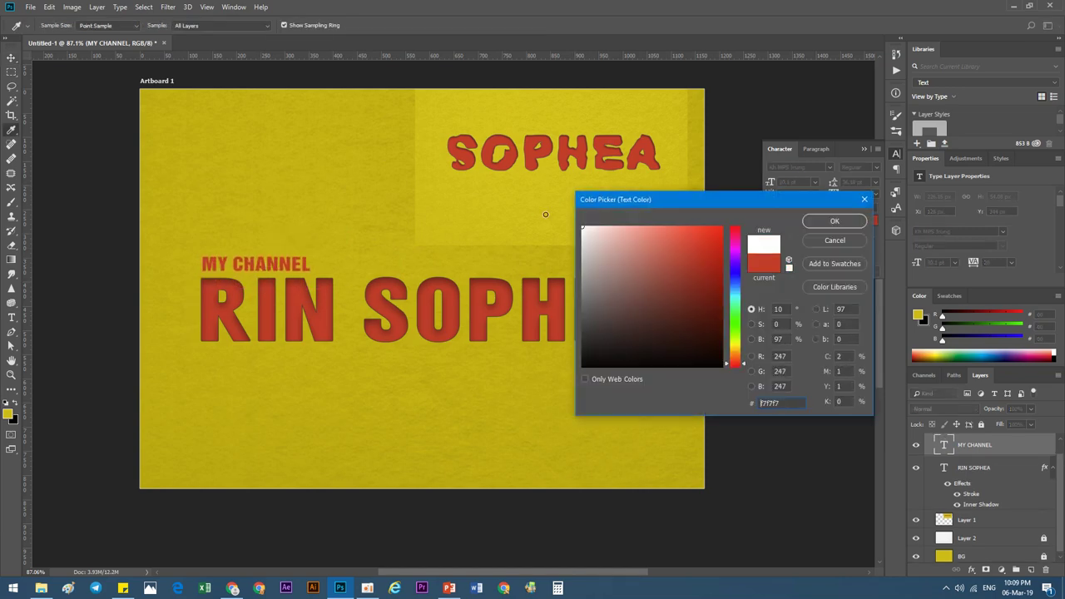
pyautogui.click(834, 220)
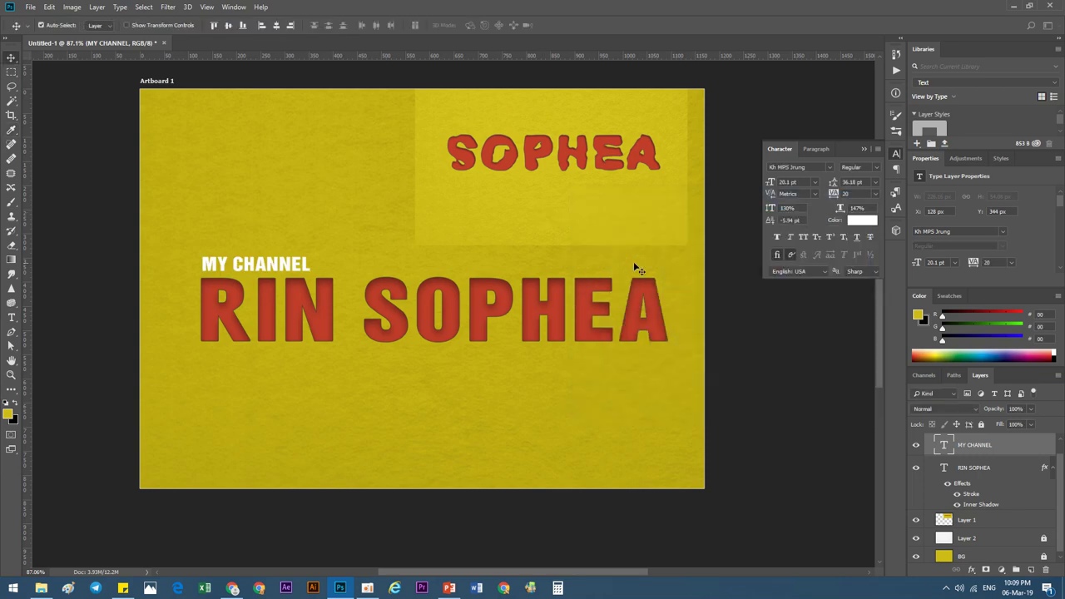
pyautogui.click(860, 221)
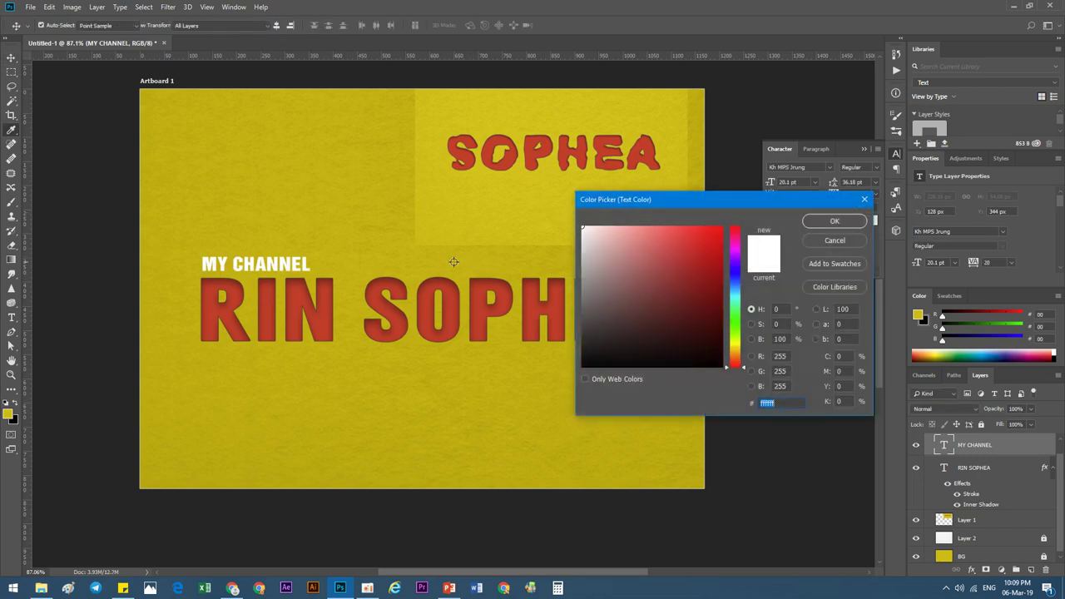
pyautogui.click(416, 259)
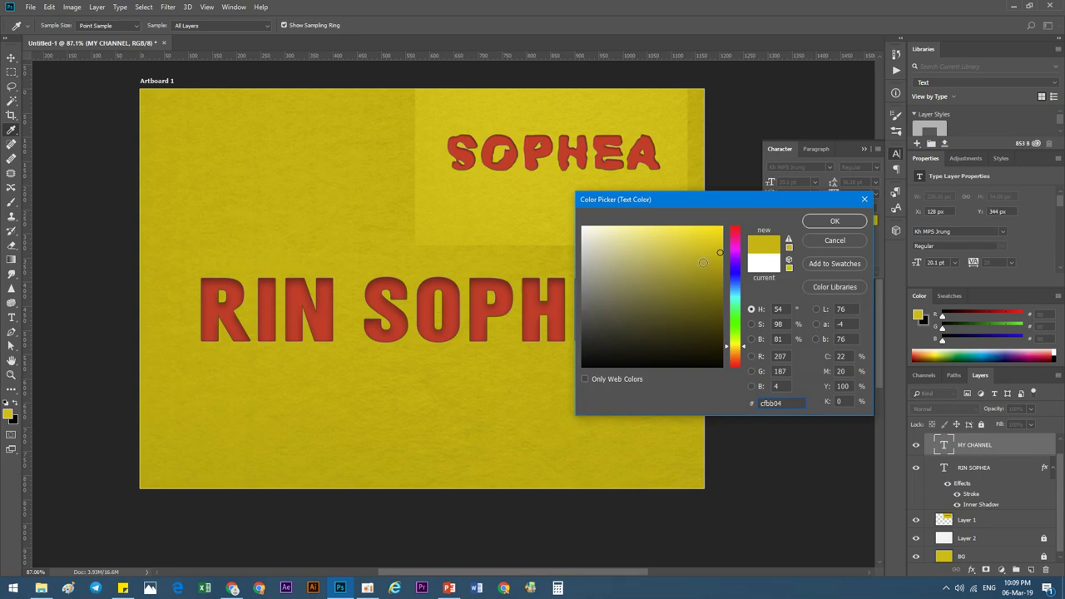
pyautogui.moveTo(703, 263)
pyautogui.mouseDown()
pyautogui.moveTo(706, 249)
pyautogui.moveTo(606, 247)
pyautogui.moveTo(584, 277)
pyautogui.moveTo(581, 317)
pyautogui.mouseUp()
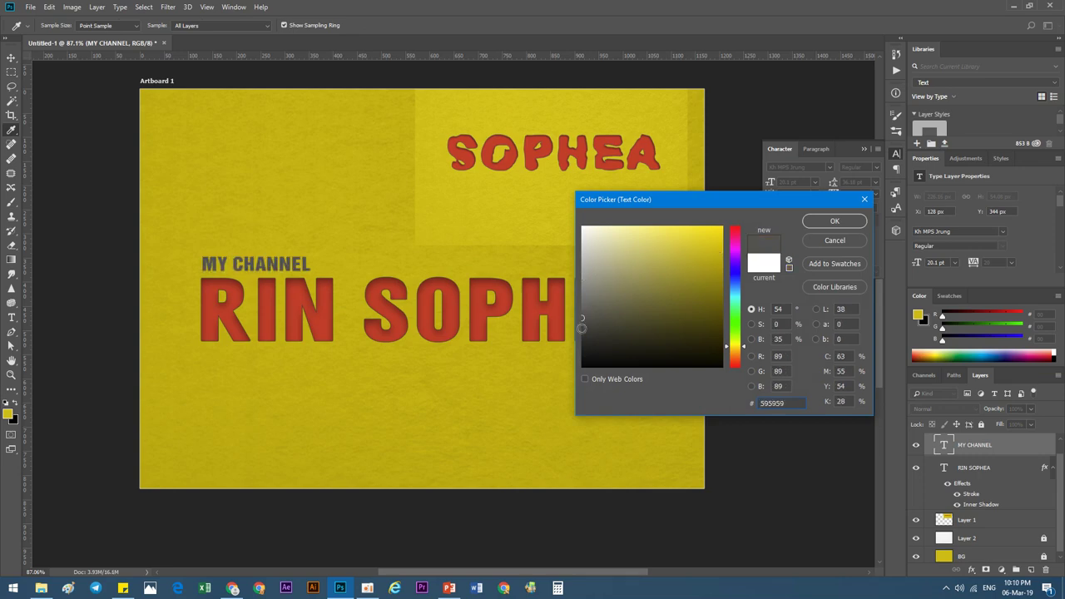
pyautogui.click(831, 221)
# Nudge MY CHANNEL slightly left and up and set its layer opacity to 76%
pyautogui.press('Left')
pyautogui.press('Left')
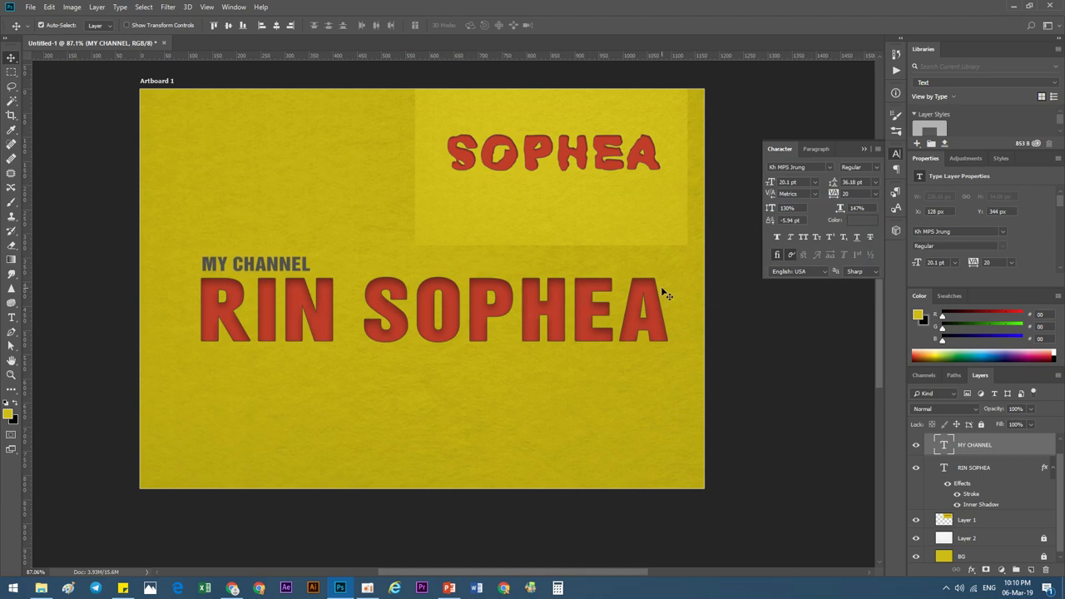
pyautogui.press('Left')
pyautogui.press('Left')
pyautogui.press('Up')
pyautogui.press('Up')
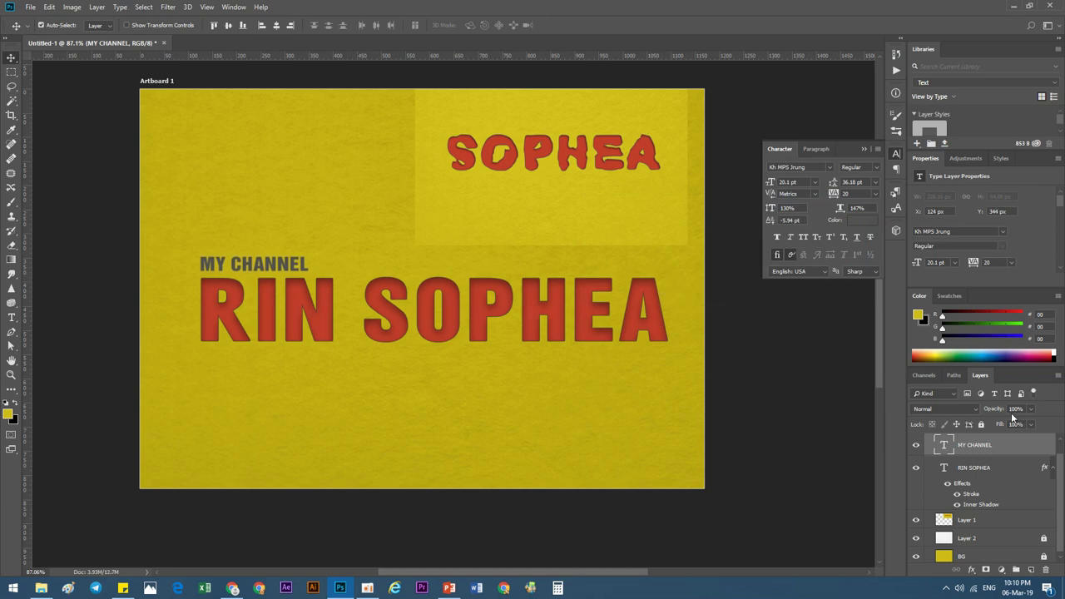
pyautogui.moveTo(996, 411); pyautogui.dragTo(983, 411)
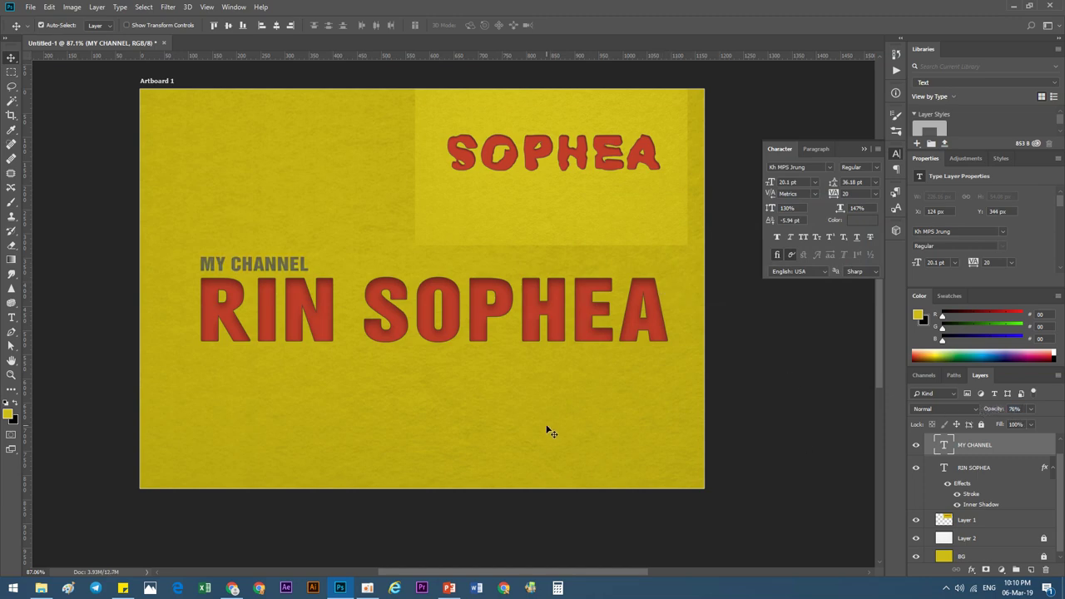
# Hide the top-right SOPHEA graphic layer (Layer 1) and recentre the artboard
pyautogui.scroll(-3, 559, 416)
pyautogui.moveTo(574, 298); pyautogui.dragTo(558, 290)
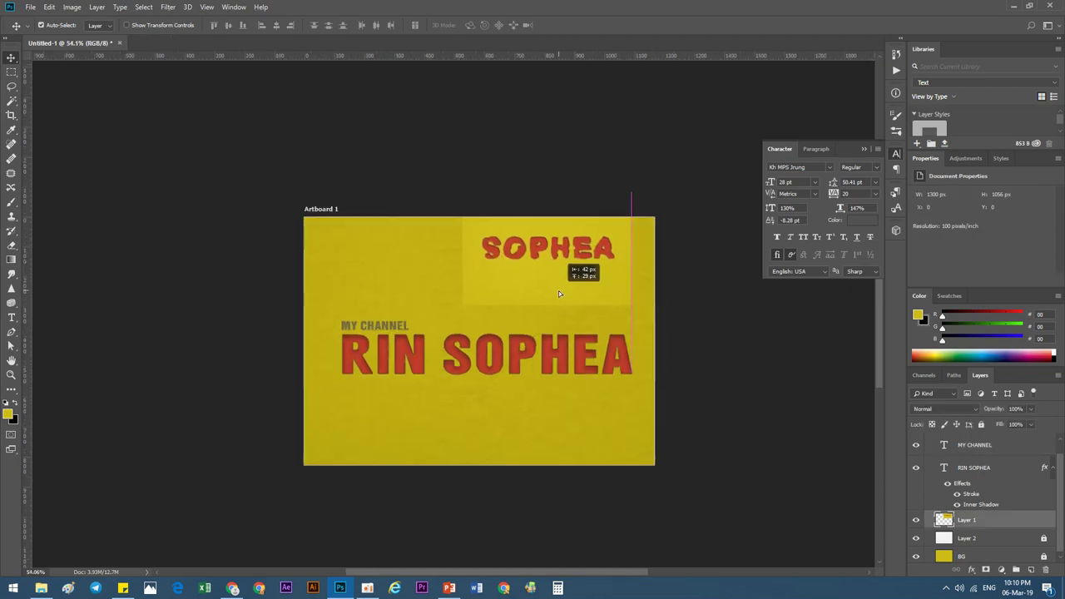
pyautogui.click(916, 521)
pyautogui.moveTo(645, 407); pyautogui.dragTo(226, 320)
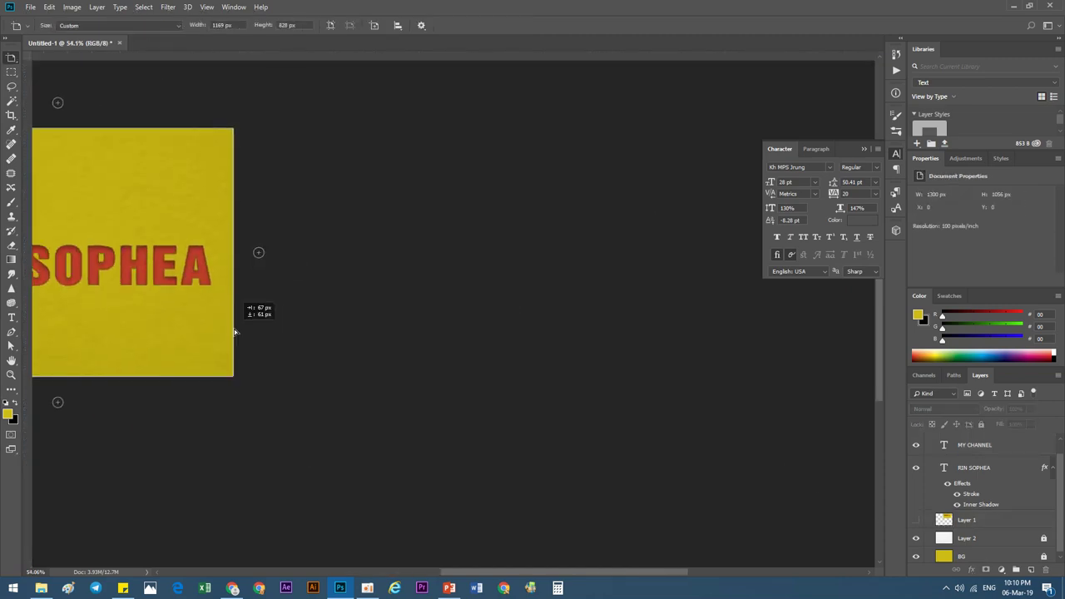
pyautogui.moveTo(155, 324); pyautogui.dragTo(525, 399)
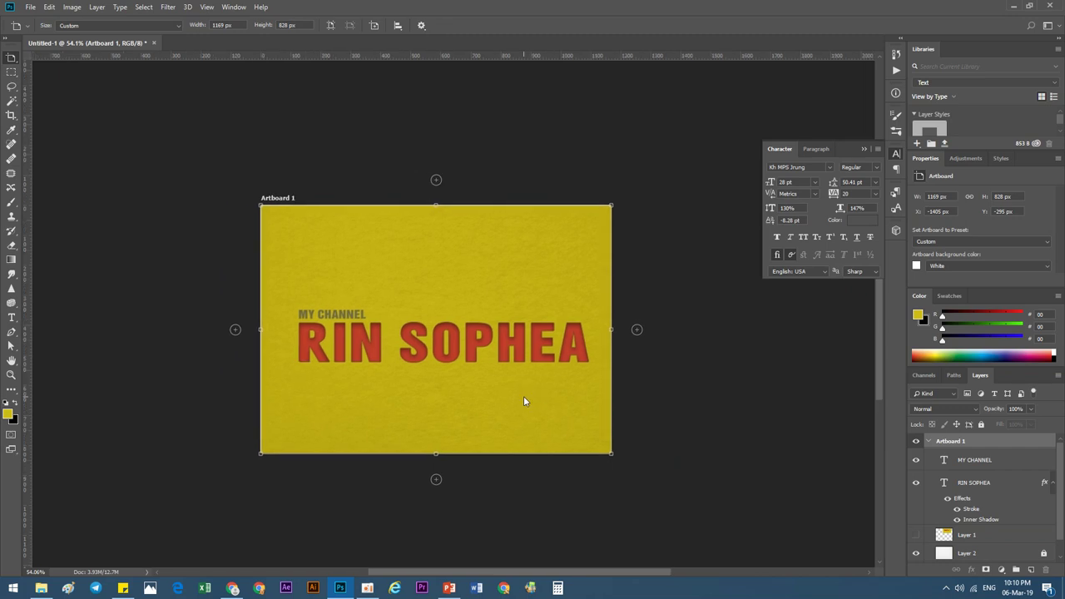
# Raise both title lines together and Alt-drag a MY CHANNEL copy toward the lower right
pyautogui.keyDown('shift'); pyautogui.click(331, 314); pyautogui.keyUp('shift')
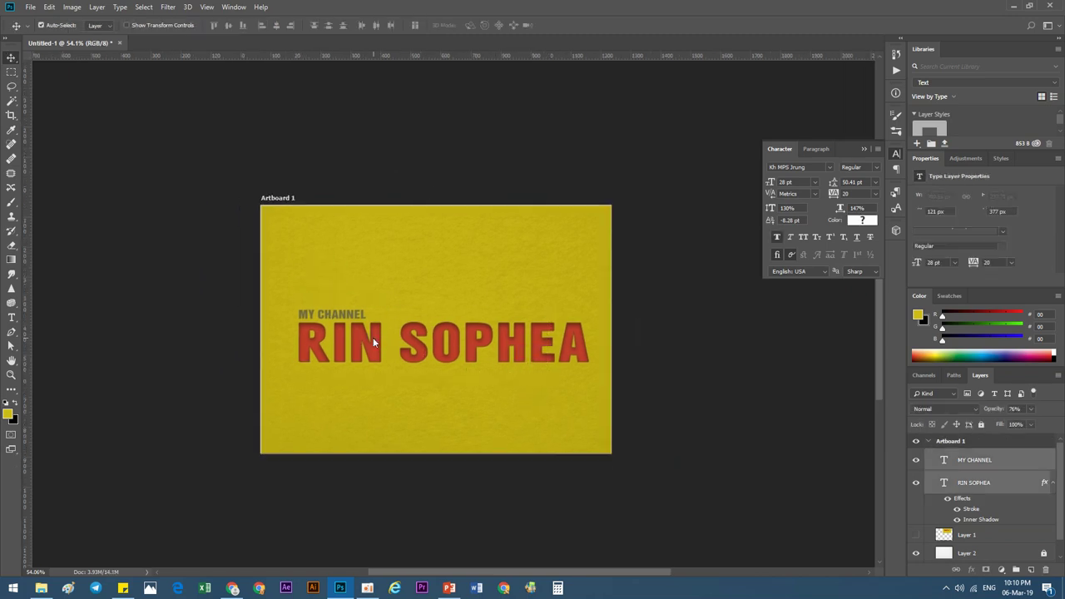
pyautogui.moveTo(372, 337); pyautogui.dragTo(371, 320)
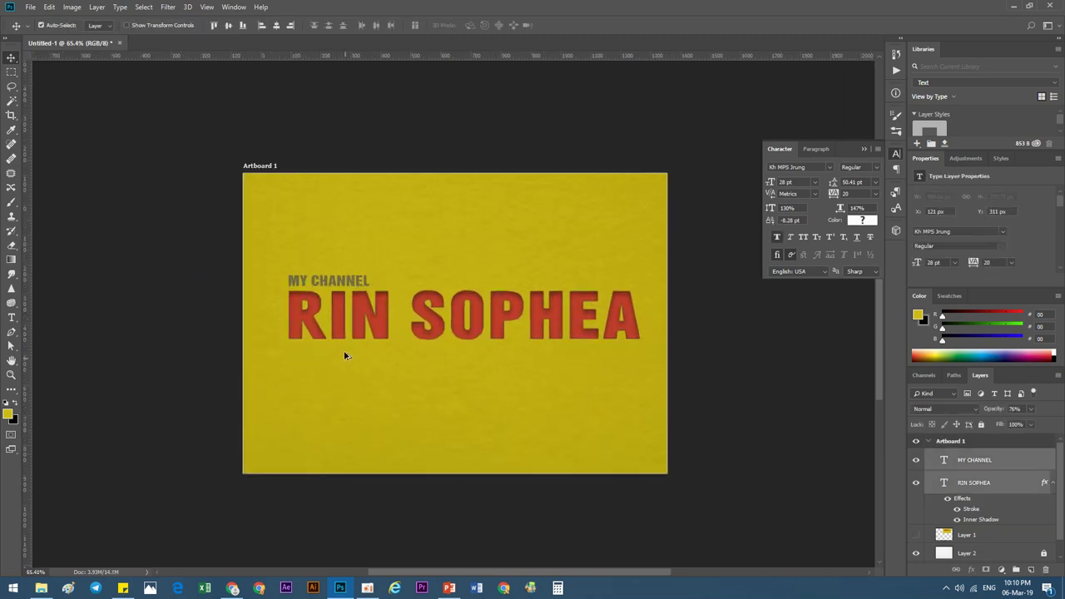
pyautogui.scroll(5, 383, 308)
pyautogui.moveTo(361, 262); pyautogui.dragTo(713, 354)
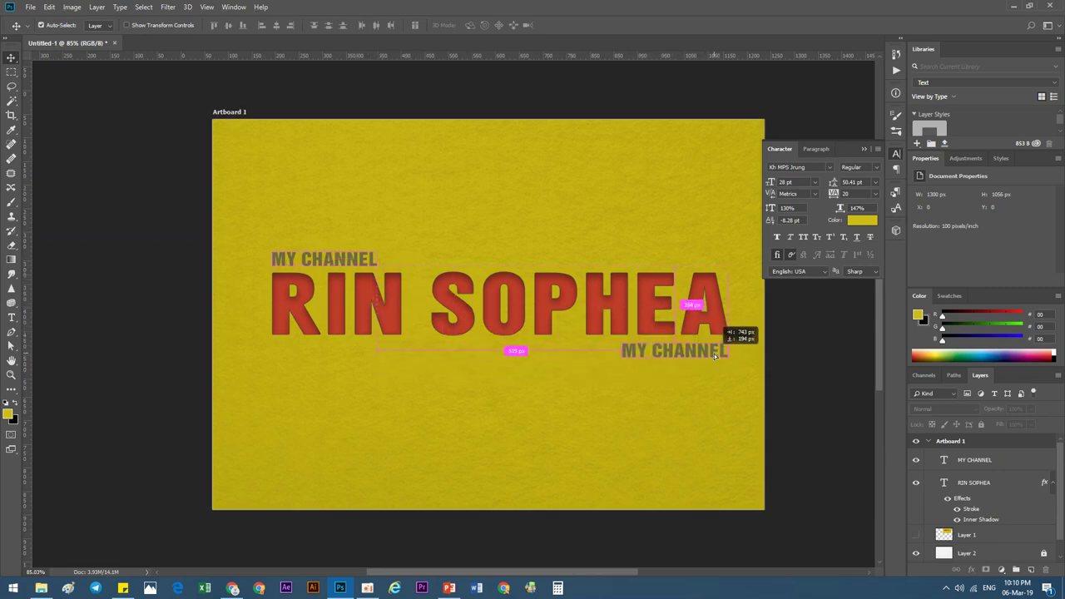
pyautogui.moveTo(713, 354); pyautogui.dragTo(714, 354)
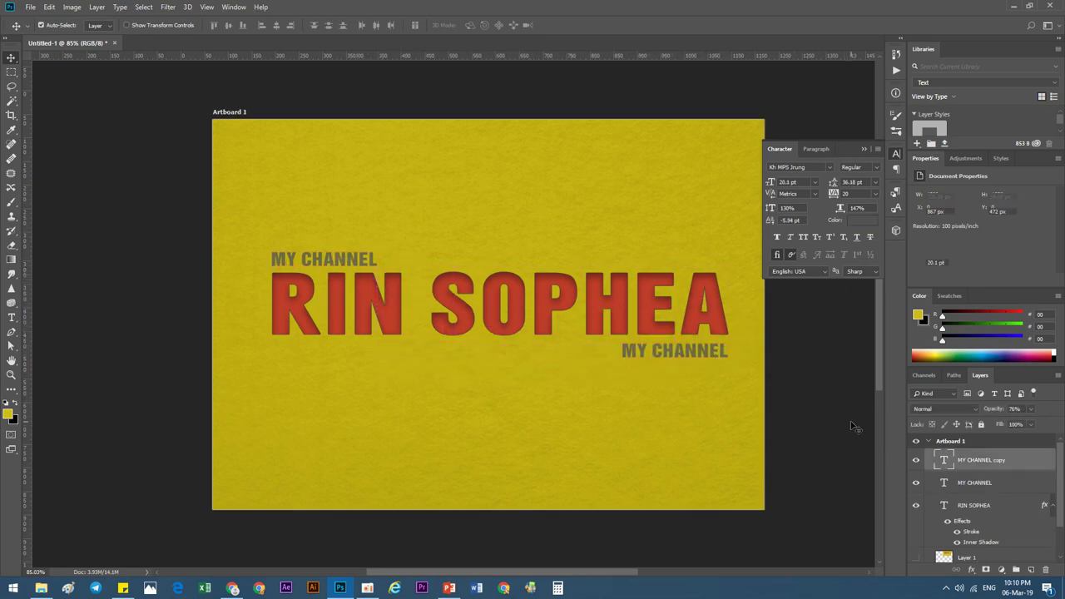
pyautogui.doubleClick(945, 462)
pyautogui.write('d')
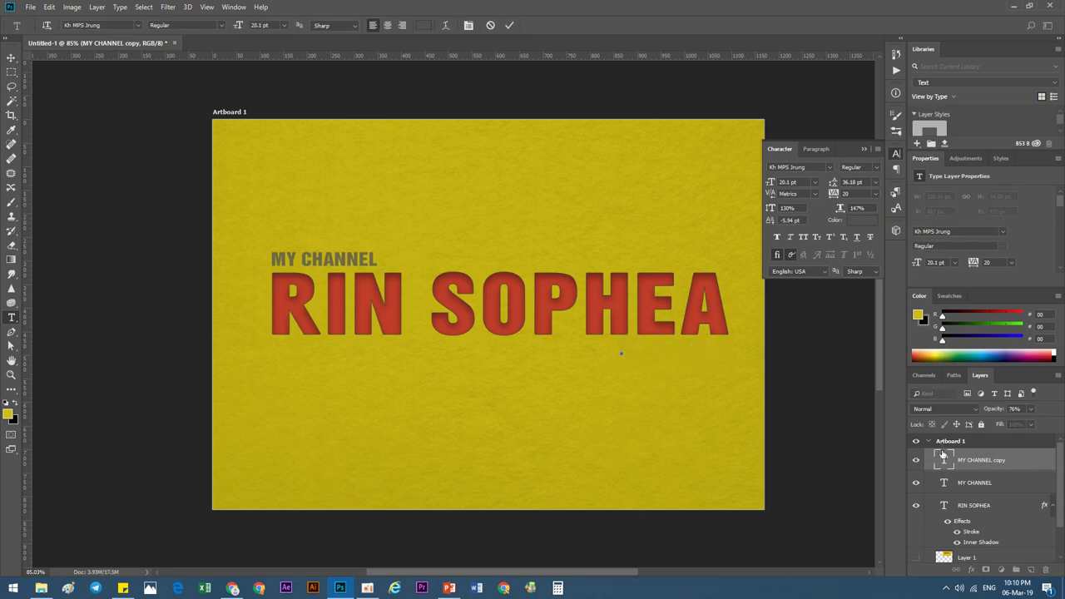
pyautogui.write('ESI')
pyautogui.write('GN BY')
pyautogui.write('SOENG')
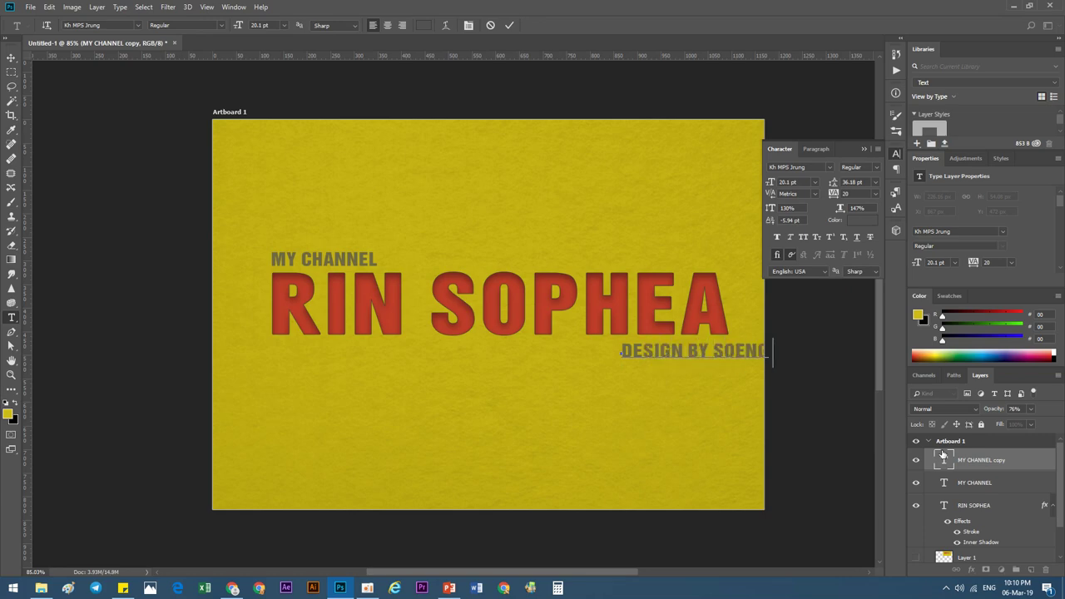
pyautogui.write(' KIM')
pyautogui.click(13, 56)
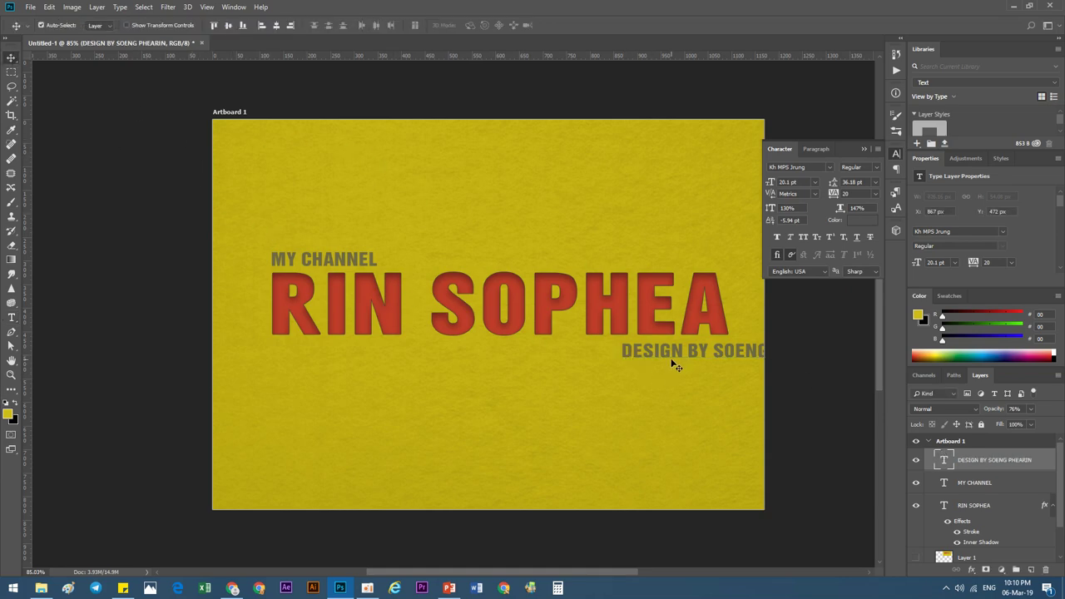
# Tuck the credit under the title's right end and scale it to about 62%
pyautogui.moveTo(672, 364); pyautogui.dragTo(549, 351)
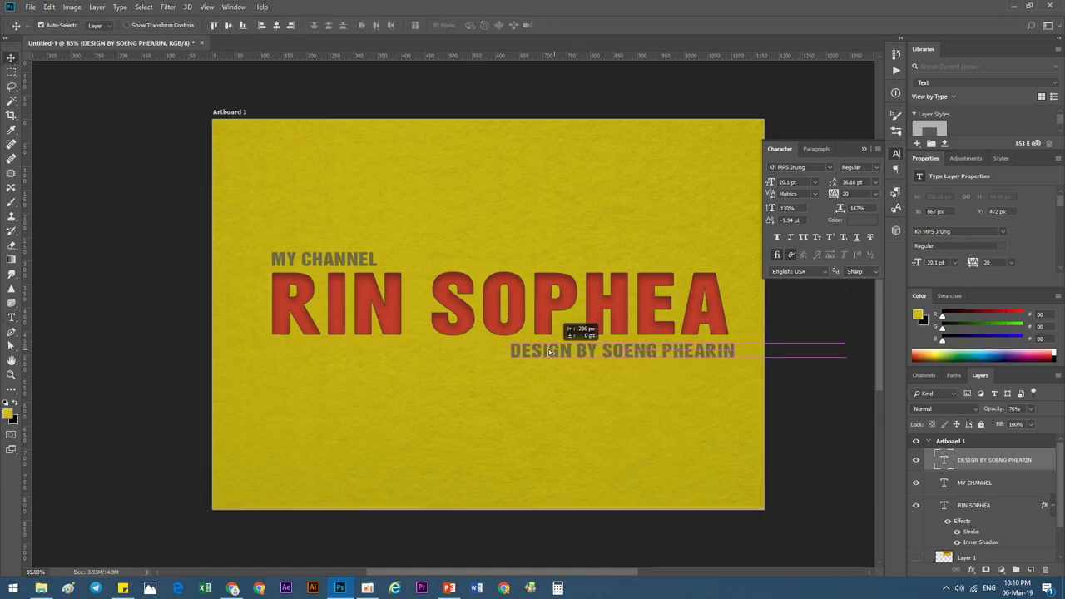
pyautogui.moveTo(549, 352); pyautogui.dragTo(536, 343)
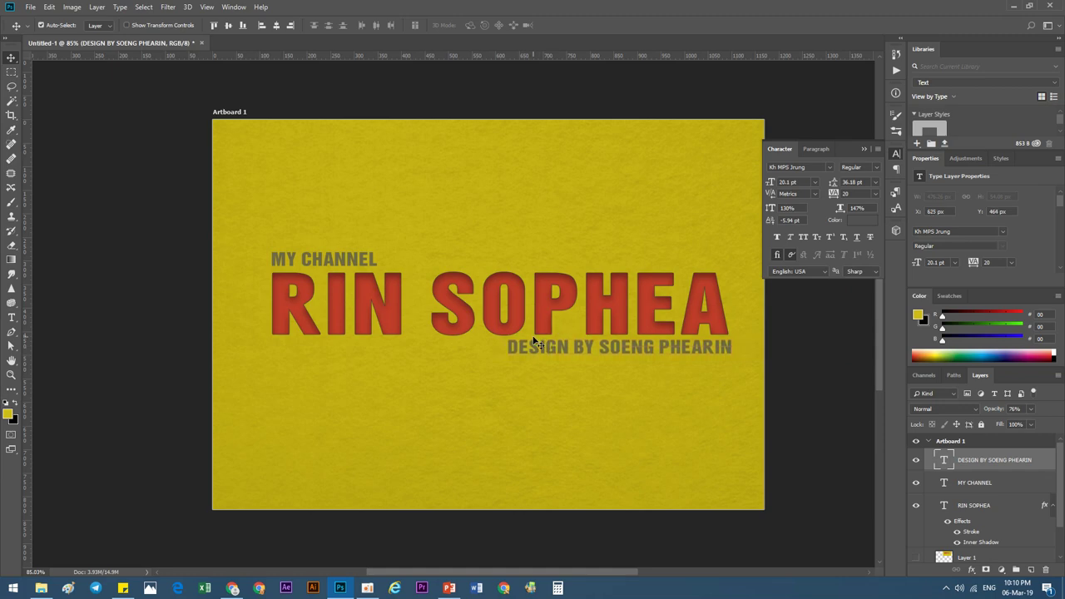
pyautogui.scroll(-3, 537, 343)
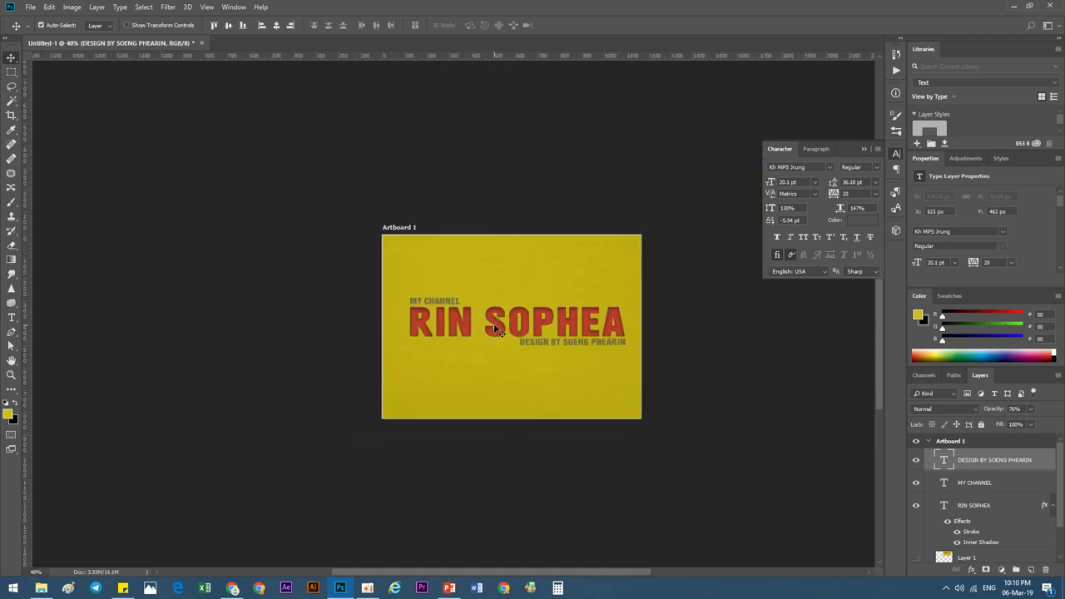
pyautogui.scroll(2, 496, 330)
pyautogui.hotkey('ctrl', 't')
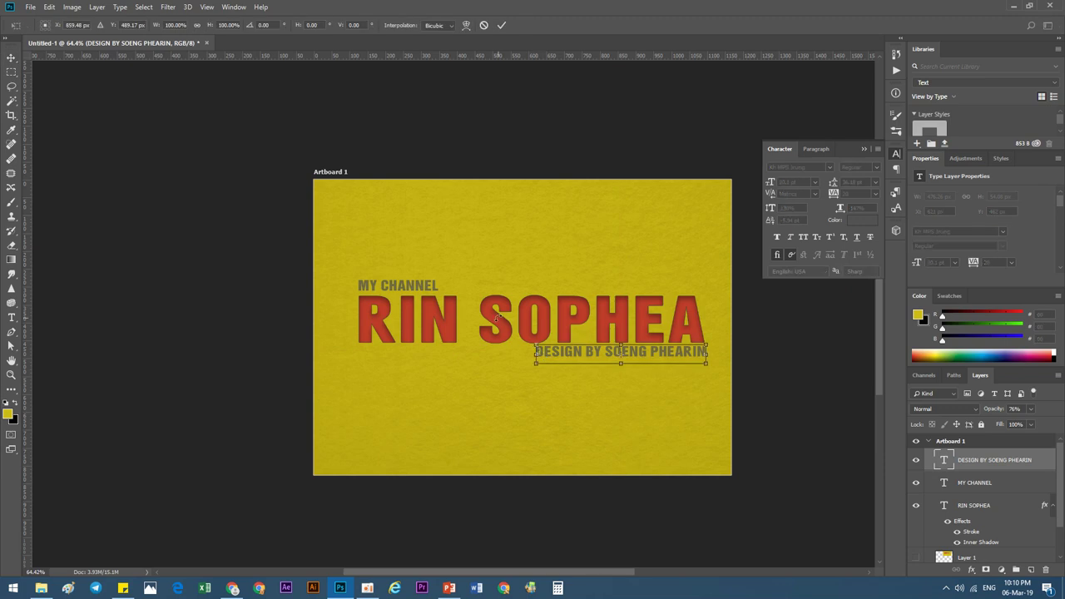
pyautogui.moveTo(535, 362); pyautogui.dragTo(602, 364)
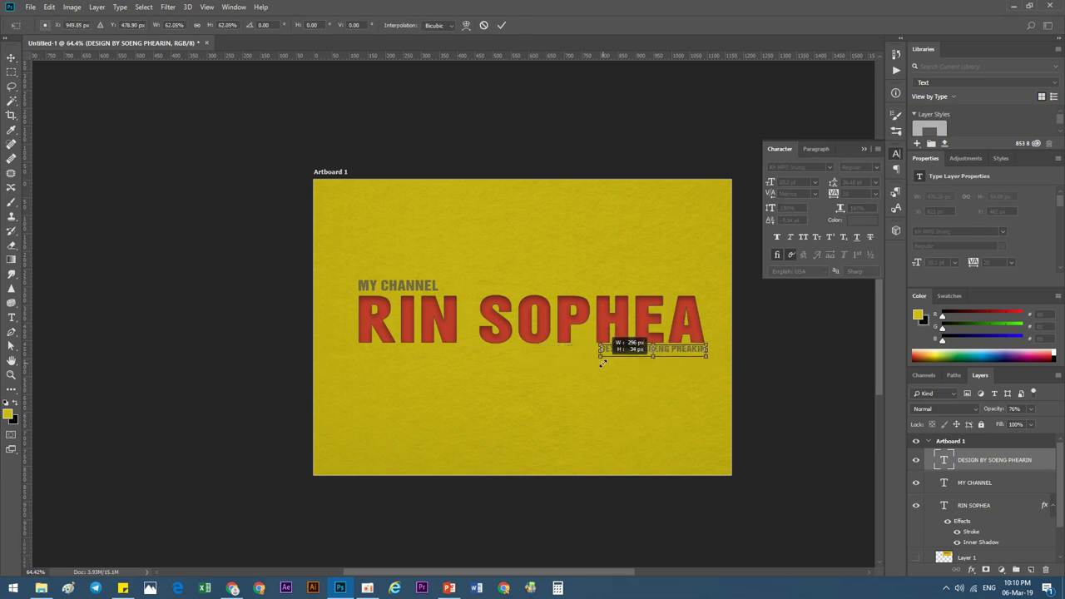
pyautogui.press('Return')
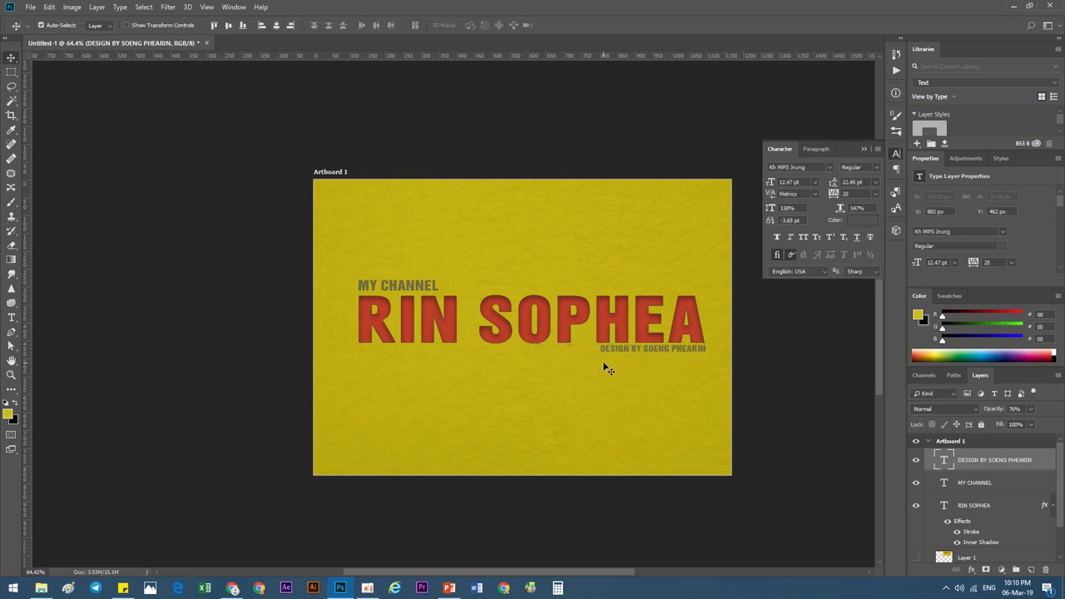
# Alt-drag a copy of the credit to the artboard's bottom-left
pyautogui.scroll(1, 644, 348)
pyautogui.moveTo(485, 341); pyautogui.dragTo(501, 278)
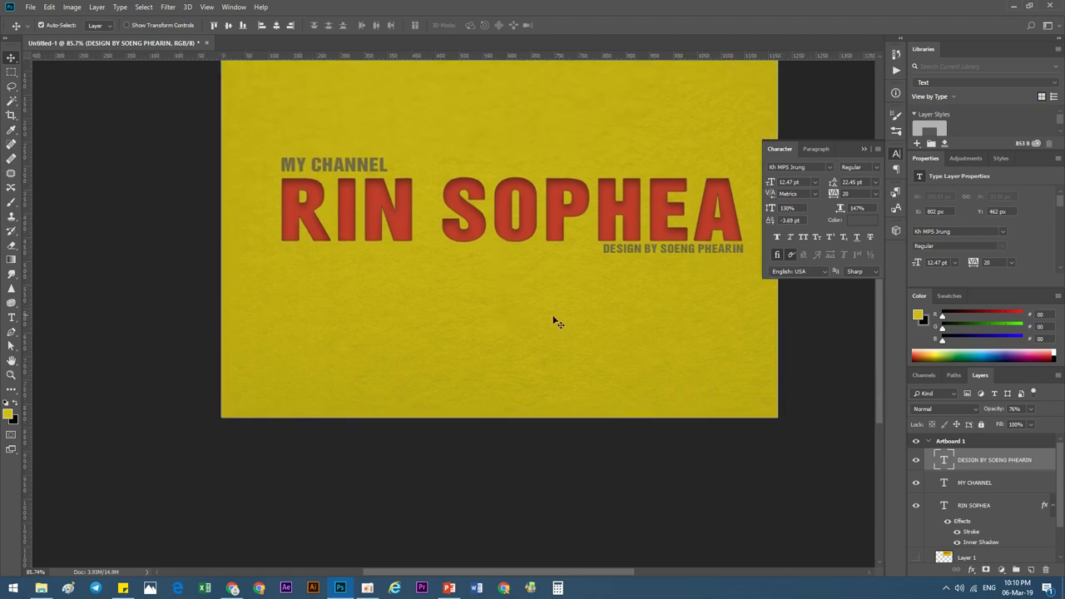
pyautogui.moveTo(673, 255); pyautogui.dragTo(348, 389)
# Retype the bottom-left copy as the designer's name in the Beastform script font
pyautogui.doubleClick(943, 461)
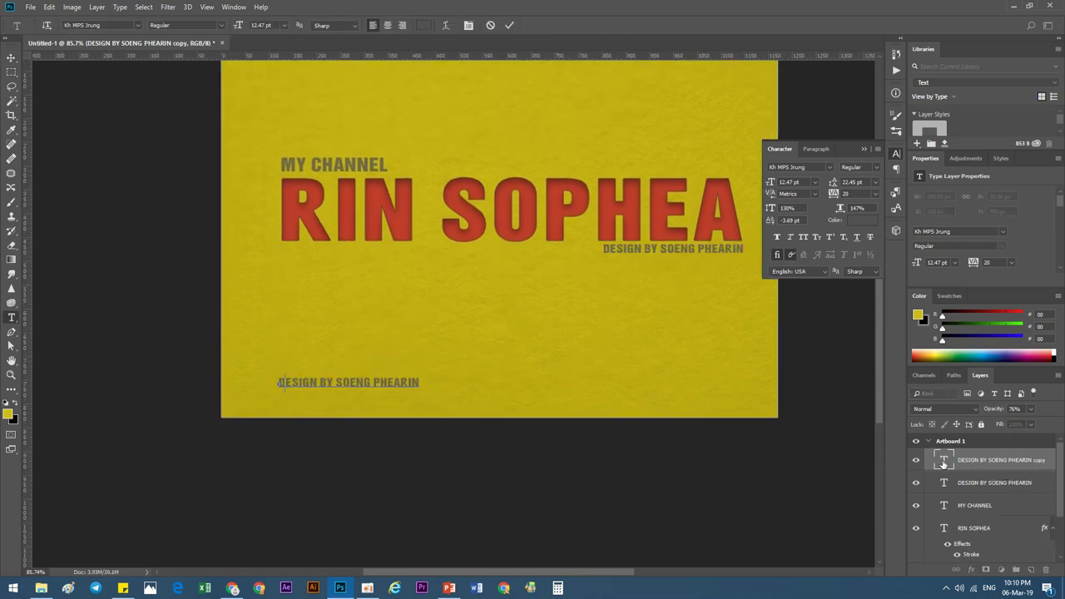
pyautogui.write('pHHEAR')
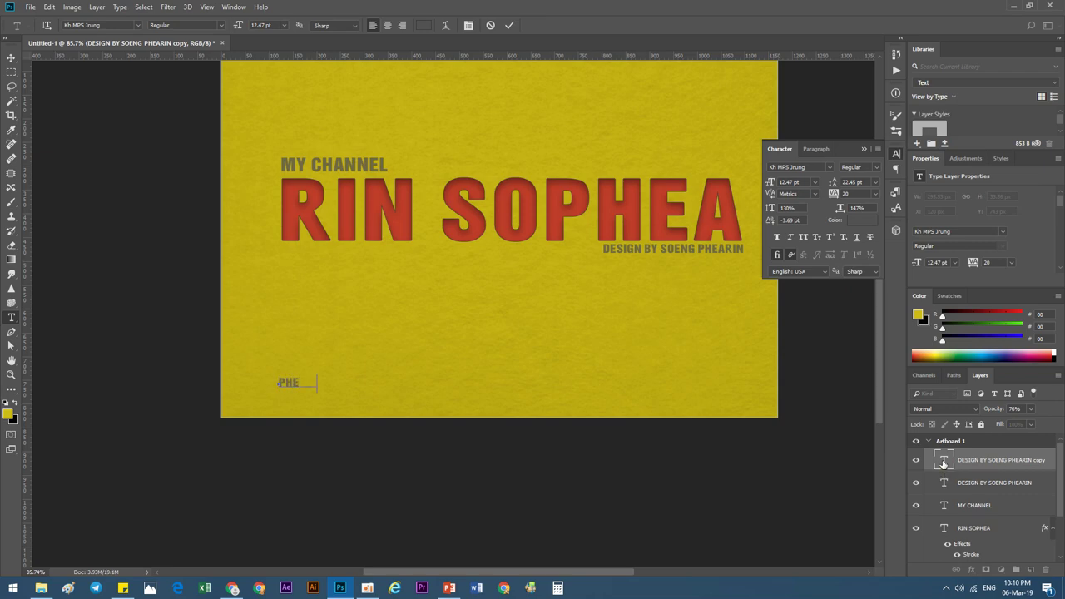
pyautogui.write('IN')
pyautogui.hotkey('ctrl', 'a')
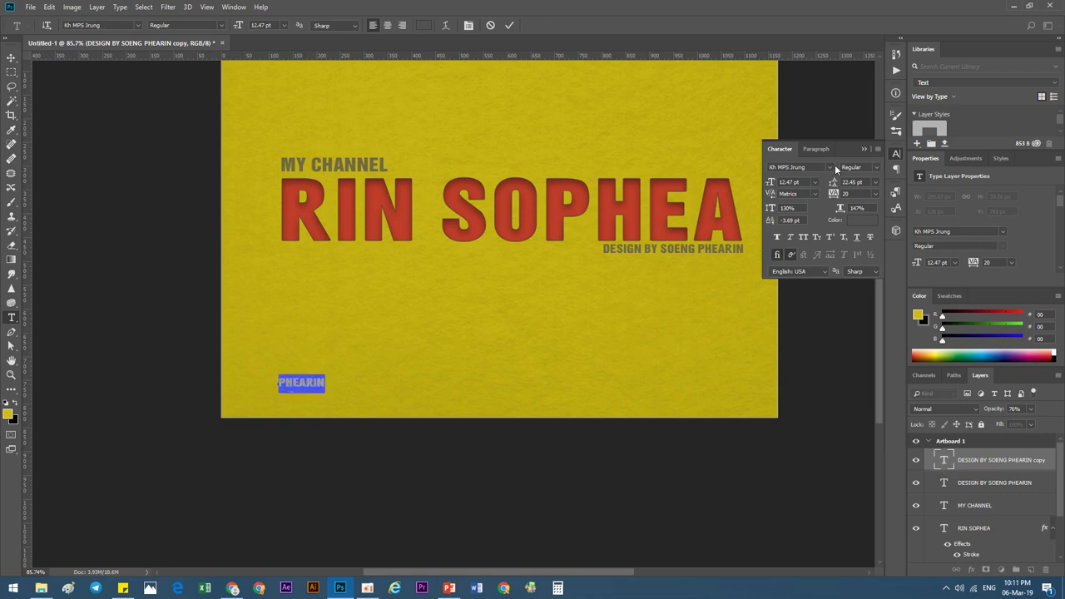
pyautogui.click(834, 169)
pyautogui.click(840, 273)
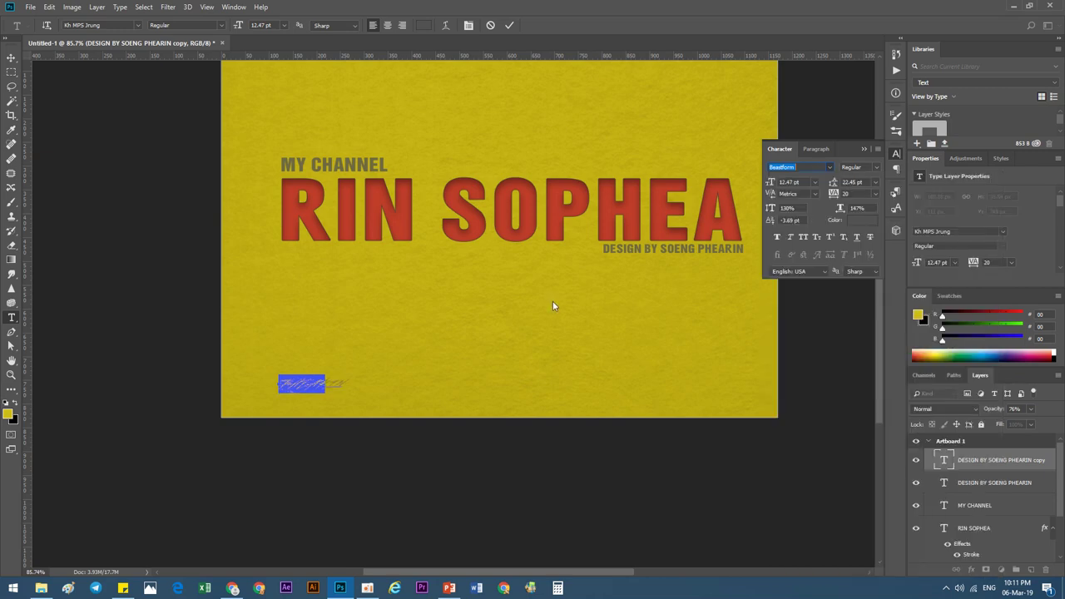
# Set the signature colour to black #000000 and commit the text
pyautogui.click(850, 222)
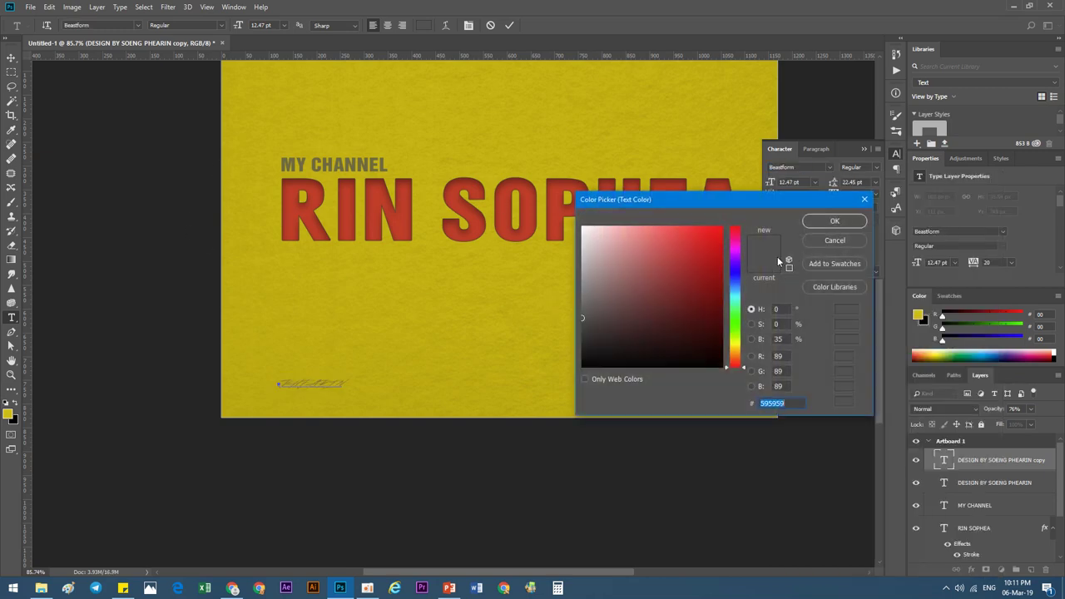
pyautogui.write('000000')
pyautogui.click(834, 220)
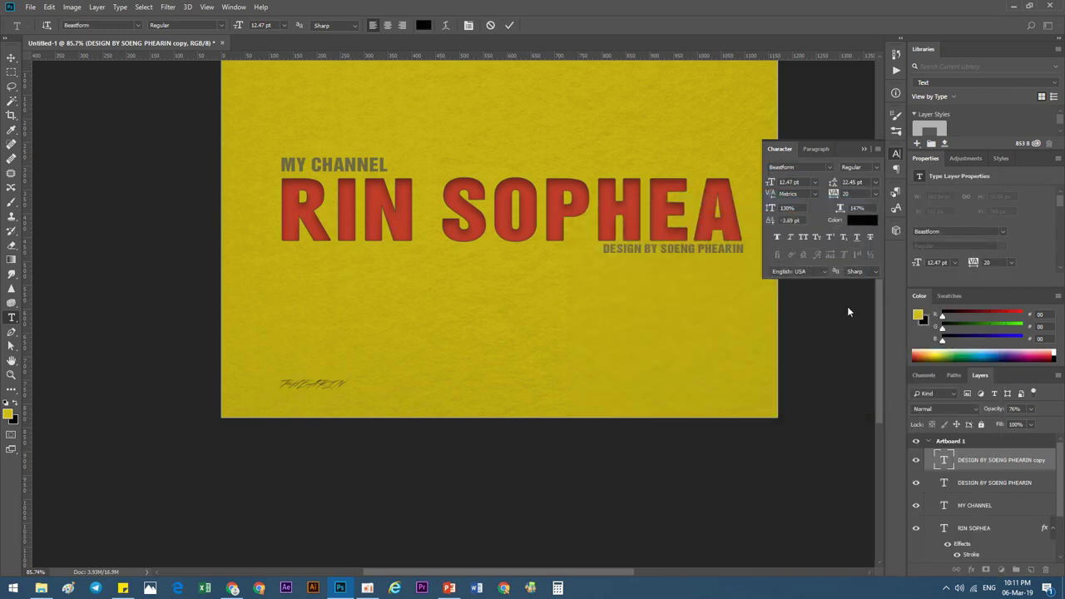
pyautogui.hotkey('ctrl', 'Return')
pyautogui.press('v')
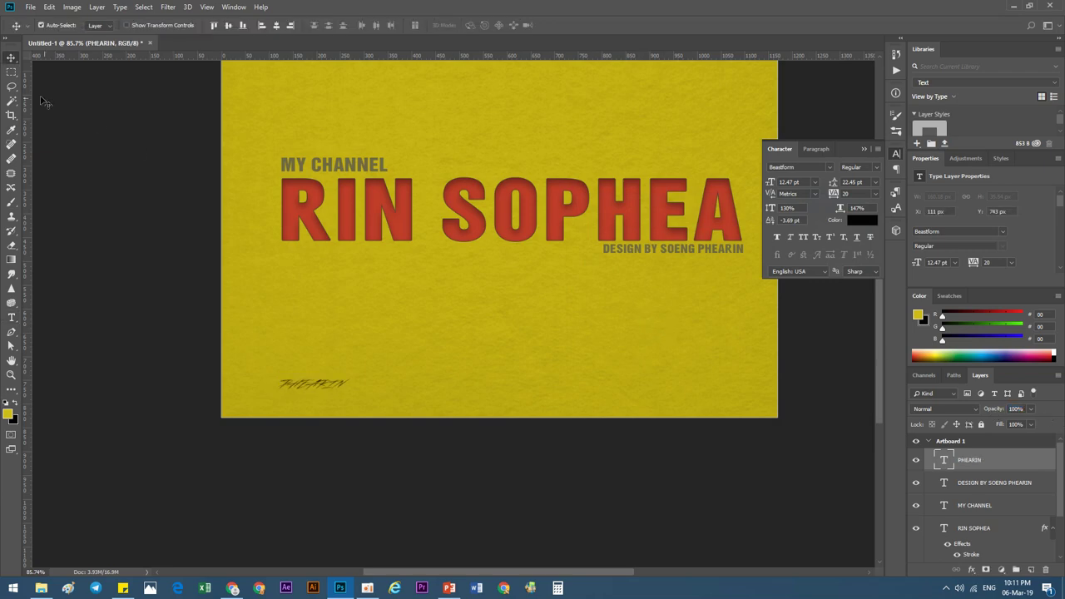
# Move the signature into the artboard's bottom-left corner and deselect it
pyautogui.keyDown('alt'); pyautogui.scroll(5, 292, 397); pyautogui.keyUp('alt')
pyautogui.moveTo(316, 383); pyautogui.dragTo(210, 426)
pyautogui.keyDown('alt'); pyautogui.scroll(-3, 311, 387); pyautogui.keyUp('alt')
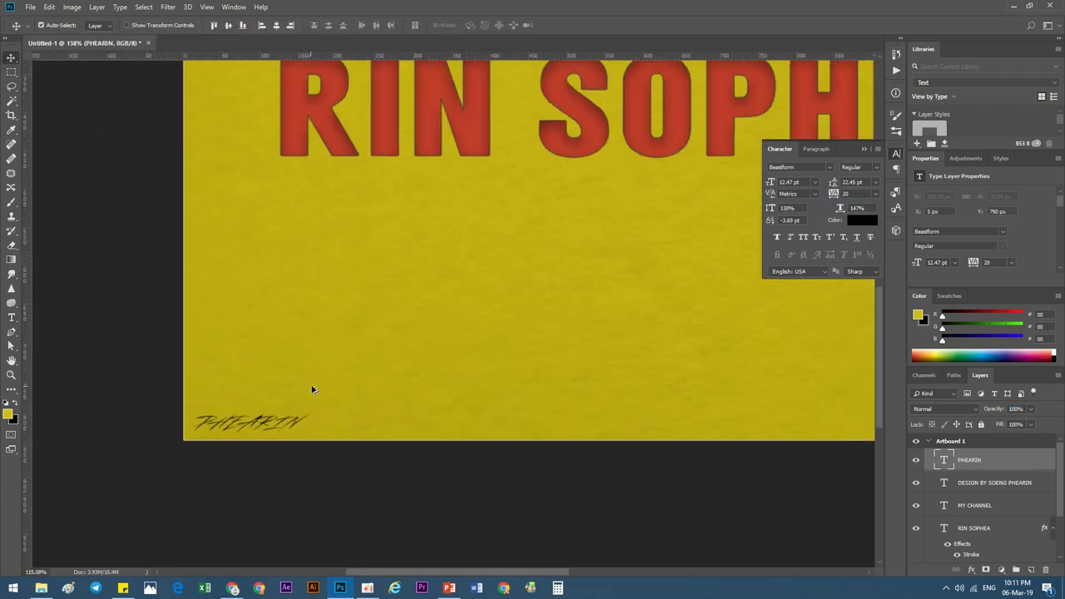
pyautogui.keyDown('alt'); pyautogui.scroll(-2, 318, 379); pyautogui.keyUp('alt')
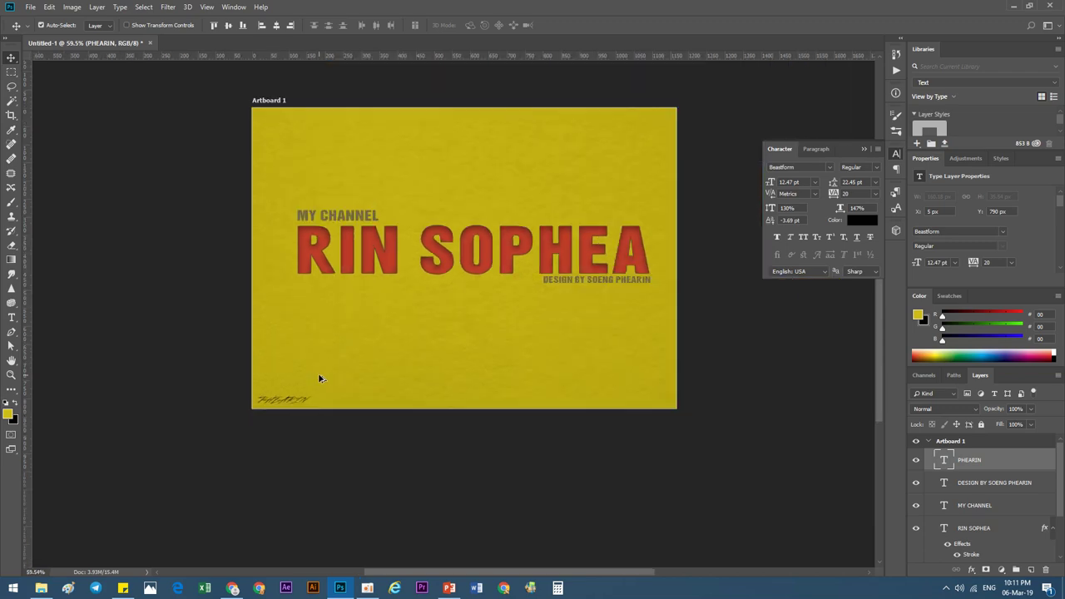
pyautogui.click(185, 358)
# Save the design as 25.psd, accepting Maximize Compatibility
pyautogui.hotkey('ctrl', 's')
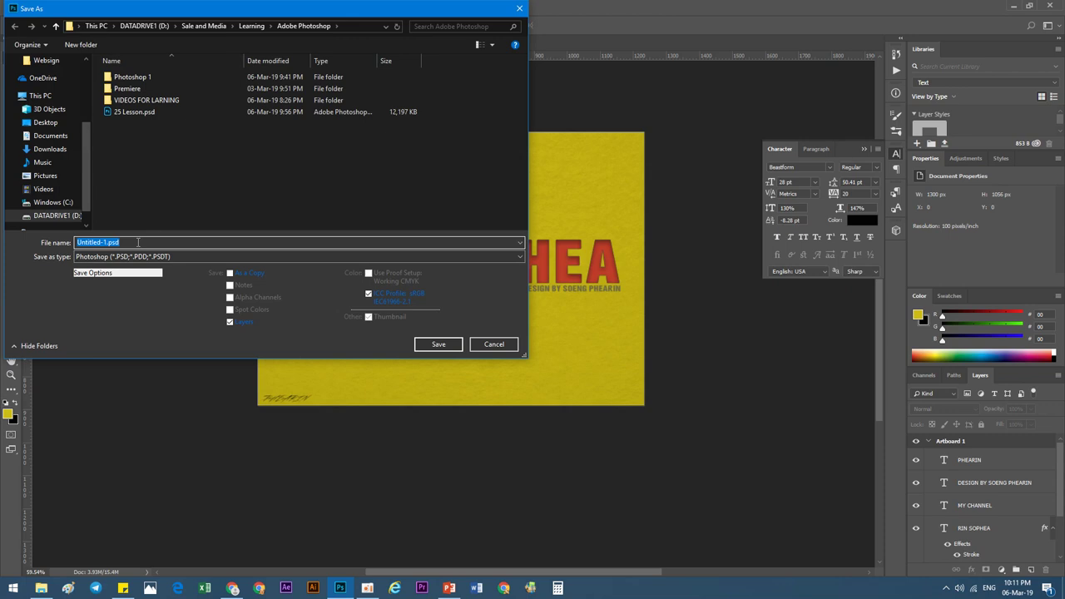
pyautogui.write('25')
pyautogui.press('Return')
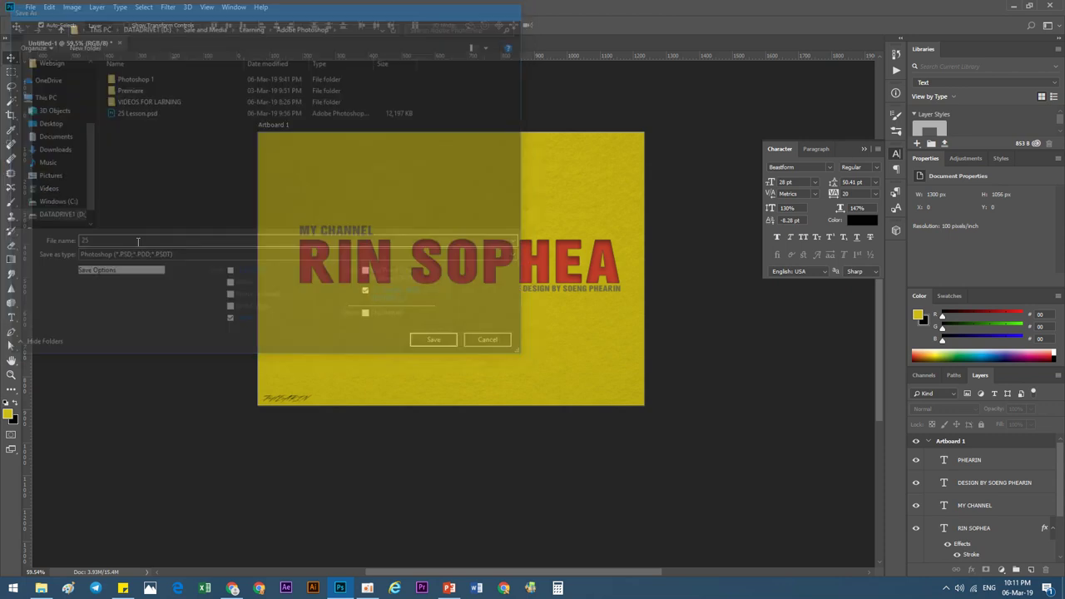
pyautogui.click(648, 176)
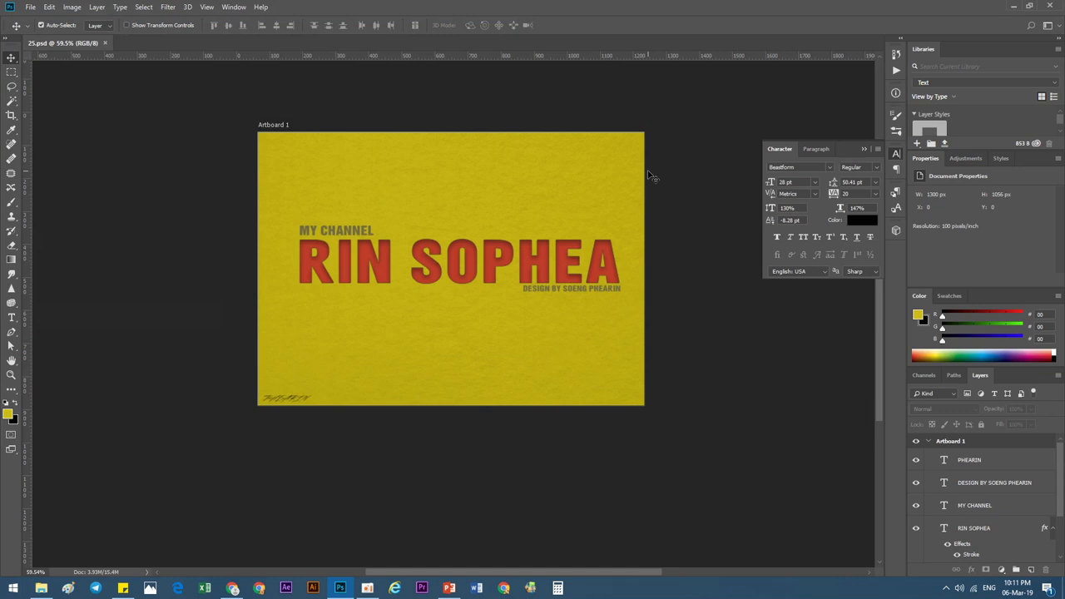
pyautogui.scroll(1, 539, 275)
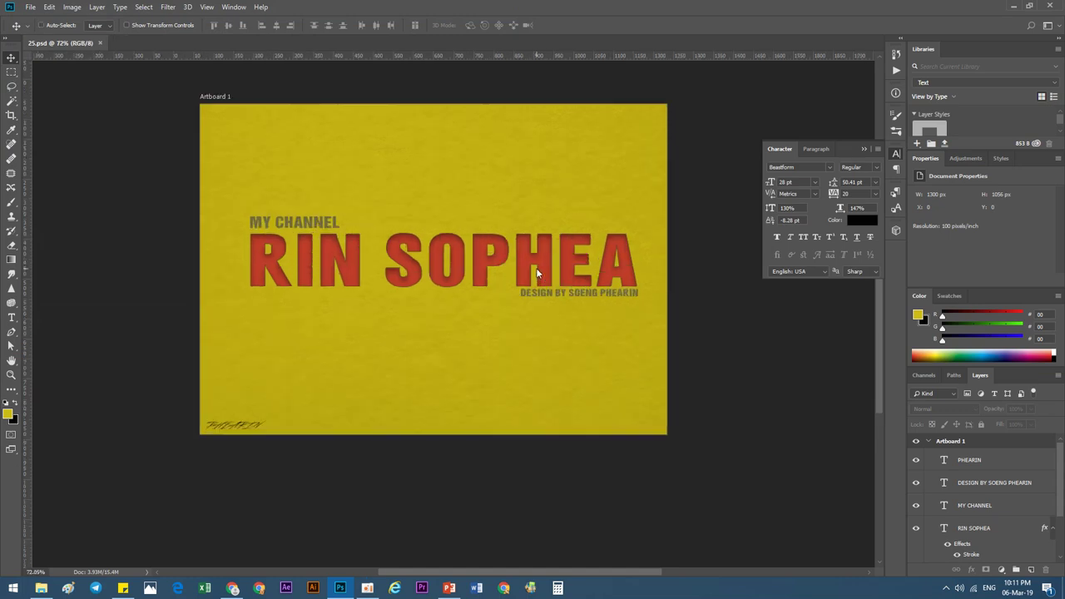
# Save a PNG copy as 25.png with the default PNG options
pyautogui.hotkey('ctrl', 'shift', 's')
pyautogui.click(138, 256)
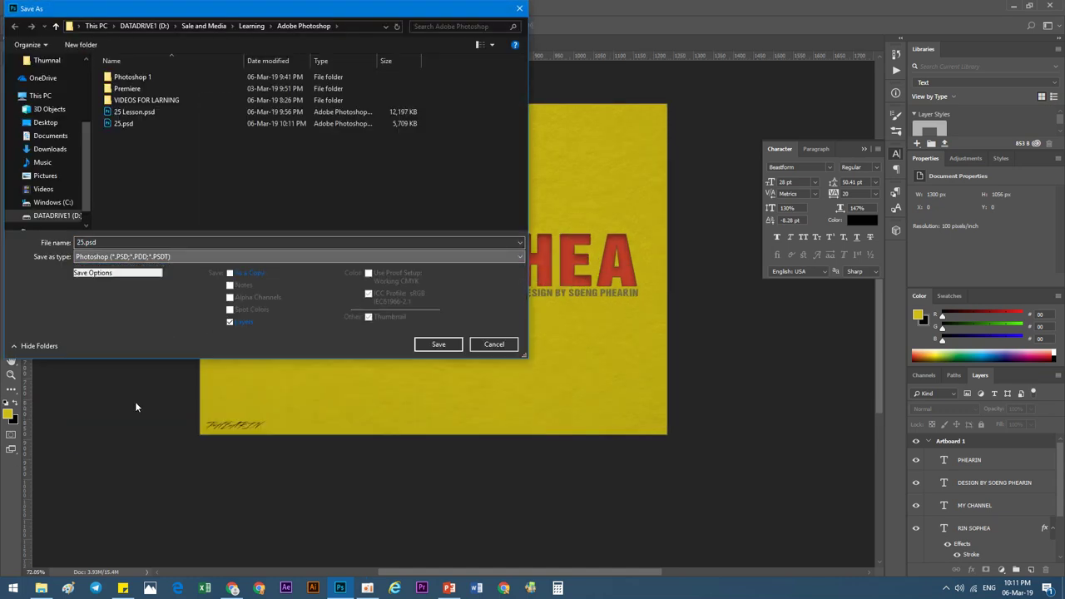
pyautogui.click(137, 256)
pyautogui.click(133, 393)
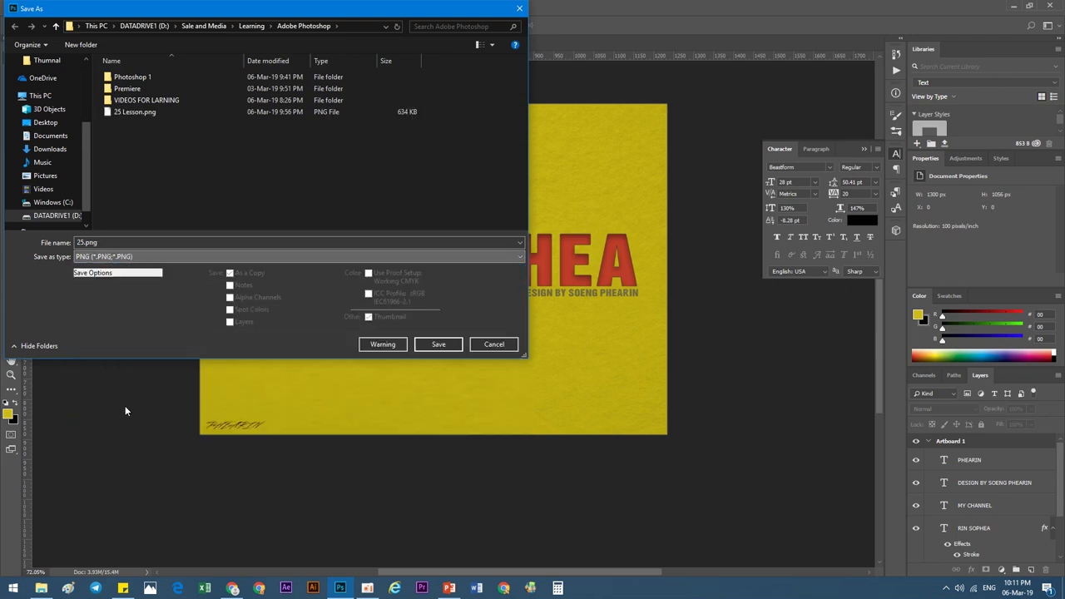
pyautogui.click(438, 343)
pyautogui.click(592, 175)
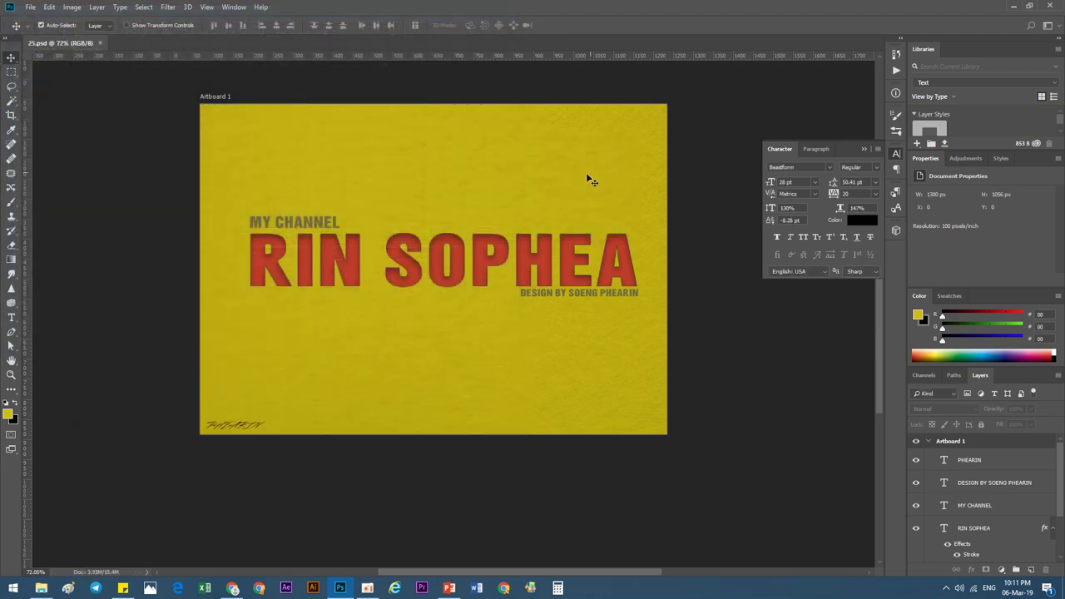